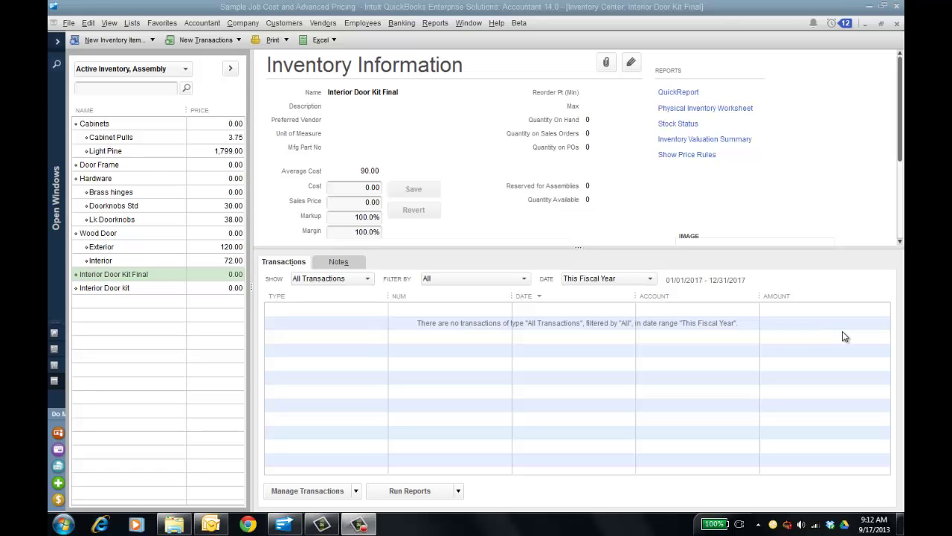
Step: Open a Build Assembly form for the Interior Door Kit Final item
{"action": "left_click", "coordinate": [160, 290]}
{"action": "left_click", "coordinate": [161, 277]}
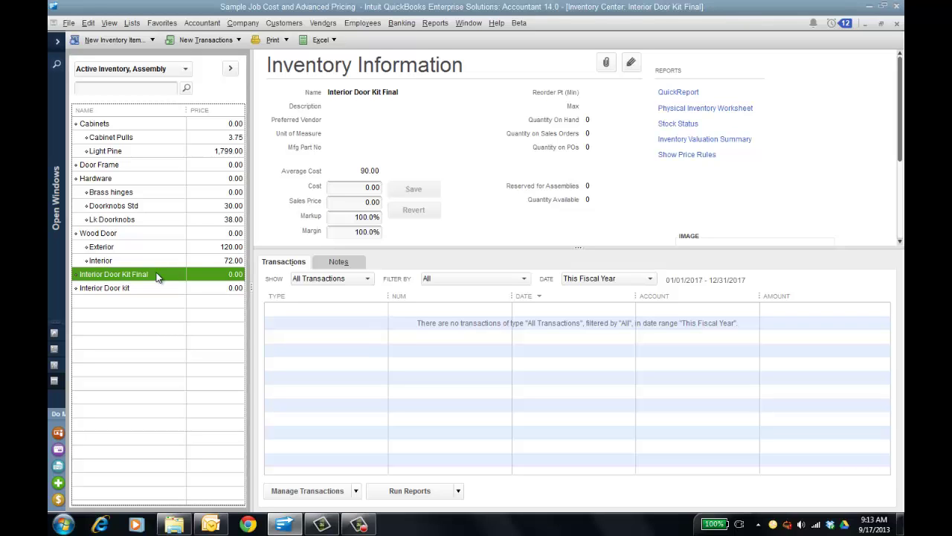
{"action": "right_click", "coordinate": [157, 277]}
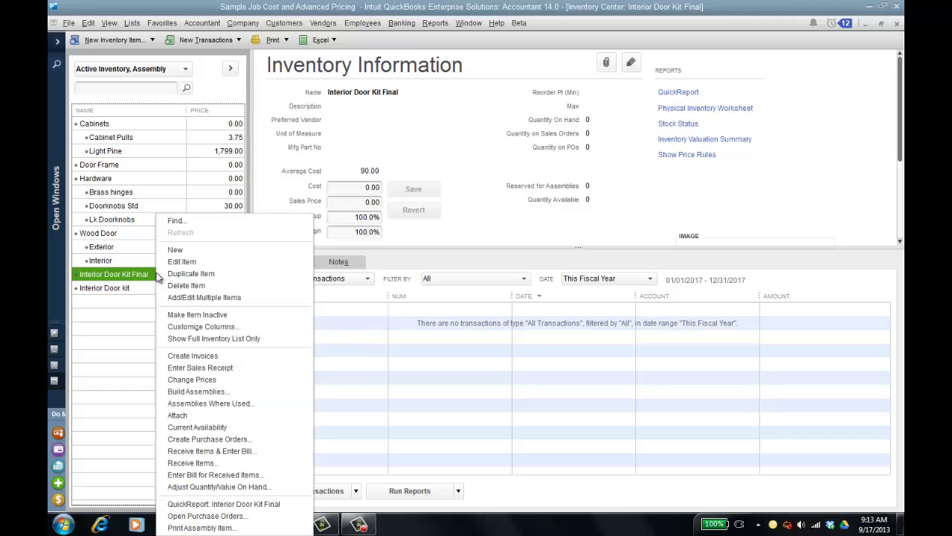
{"action": "left_click", "coordinate": [209, 391]}
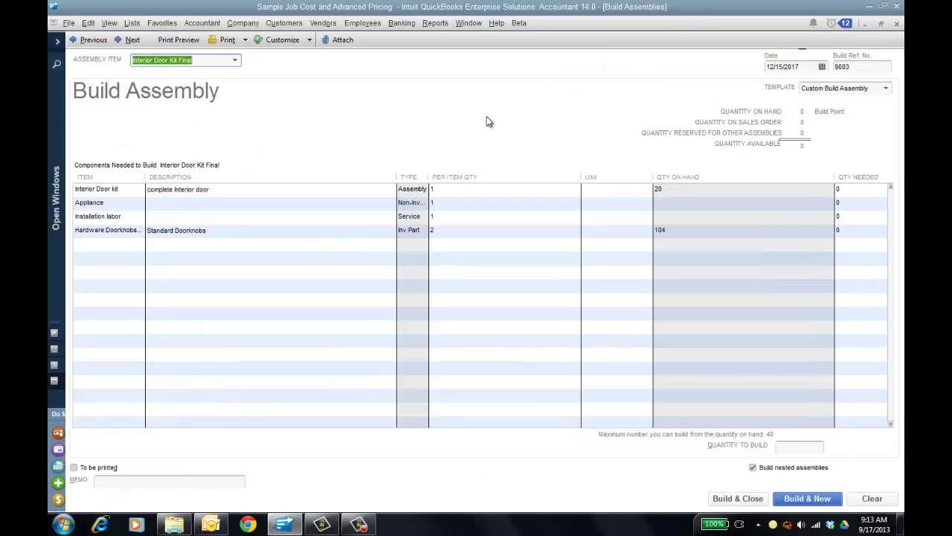
Step: Turn off building nested assemblies and try a build quantity of 40, then cancel making the build pending
{"action": "left_click", "coordinate": [799, 447]}
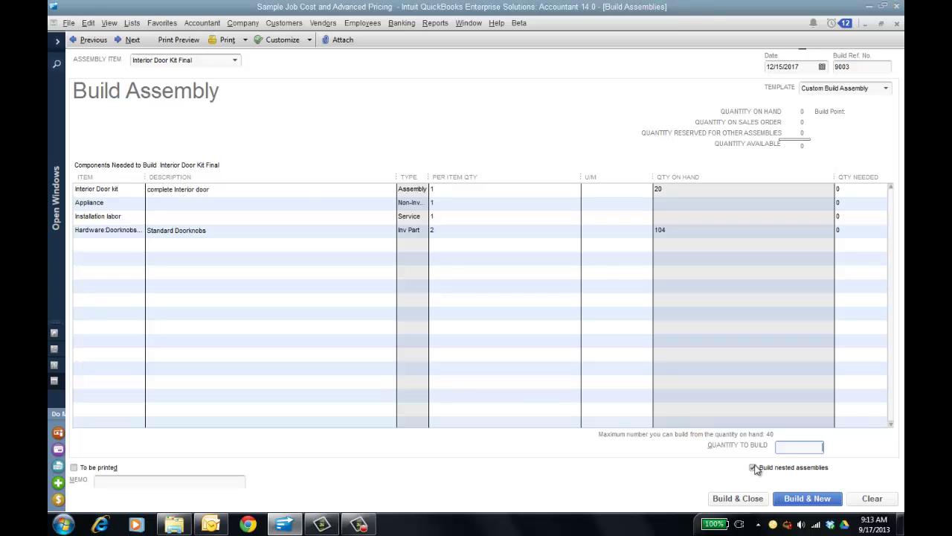
{"action": "left_click", "coordinate": [753, 467]}
{"action": "left_click", "coordinate": [788, 449]}
{"action": "type", "text": "40"}
{"action": "key", "text": "Tab"}
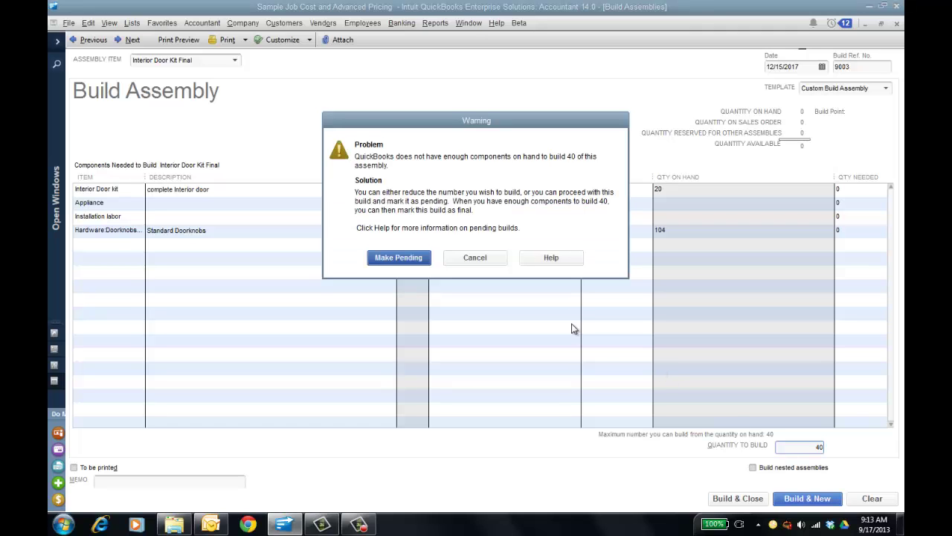
{"action": "left_click", "coordinate": [487, 259]}
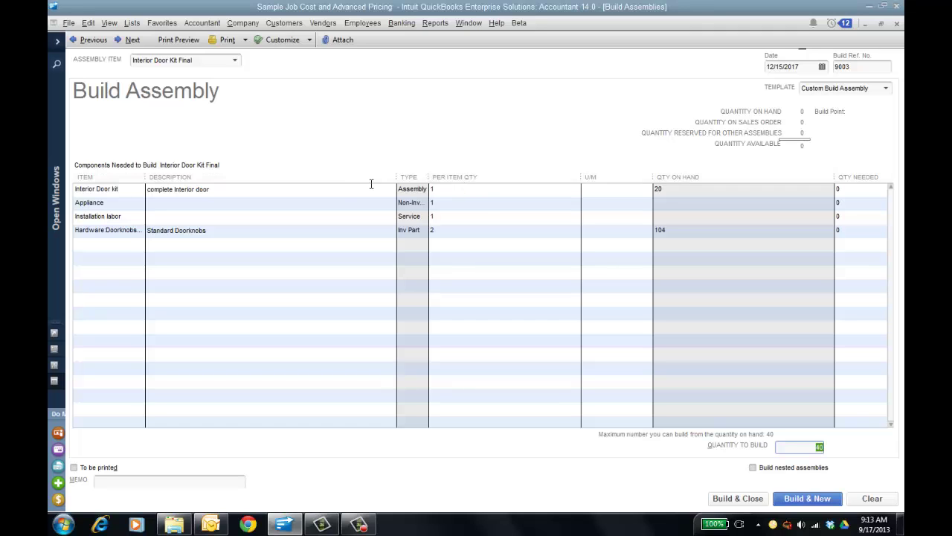
Step: Clear the quantity to build, select the Interior Door kit component, and widen the Type column of the components table
{"action": "left_click", "coordinate": [134, 191]}
{"action": "left_click", "coordinate": [473, 257]}
{"action": "key", "text": "Tab"}
{"action": "left_click", "coordinate": [123, 191]}
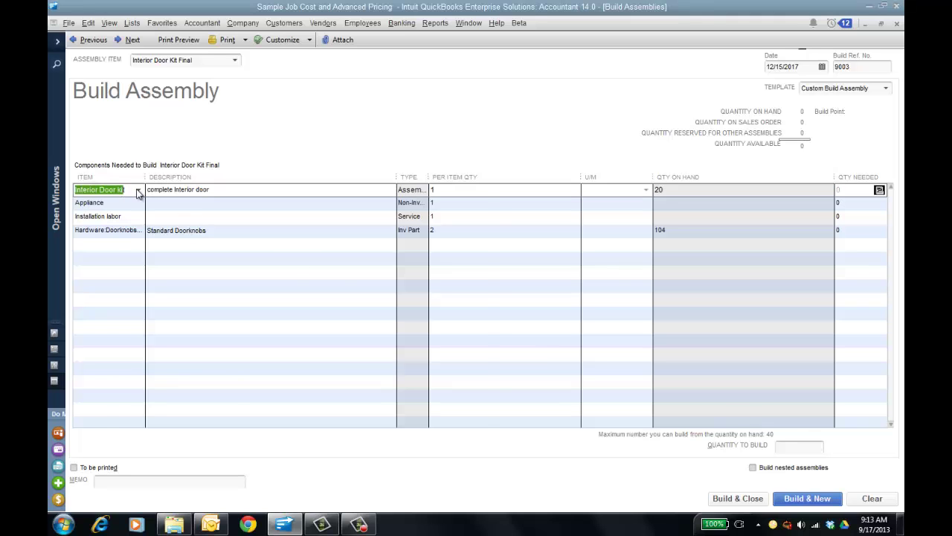
{"action": "left_click", "coordinate": [137, 192]}
{"action": "left_click", "coordinate": [338, 133]}
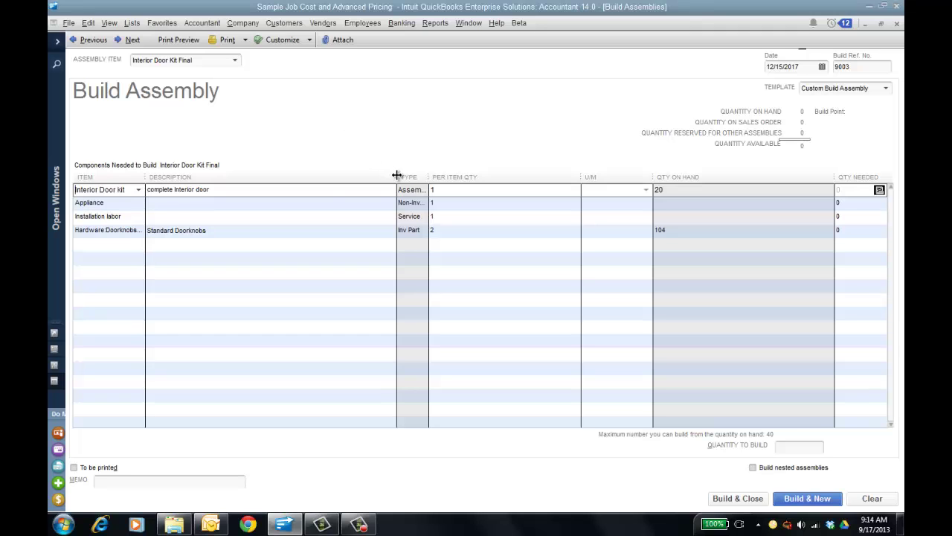
{"action": "mouse_move", "coordinate": [396, 176]}
{"action": "left_mouse_down"}
{"action": "mouse_move", "coordinate": [314, 172]}
{"action": "mouse_move", "coordinate": [389, 178]}
{"action": "left_mouse_up"}
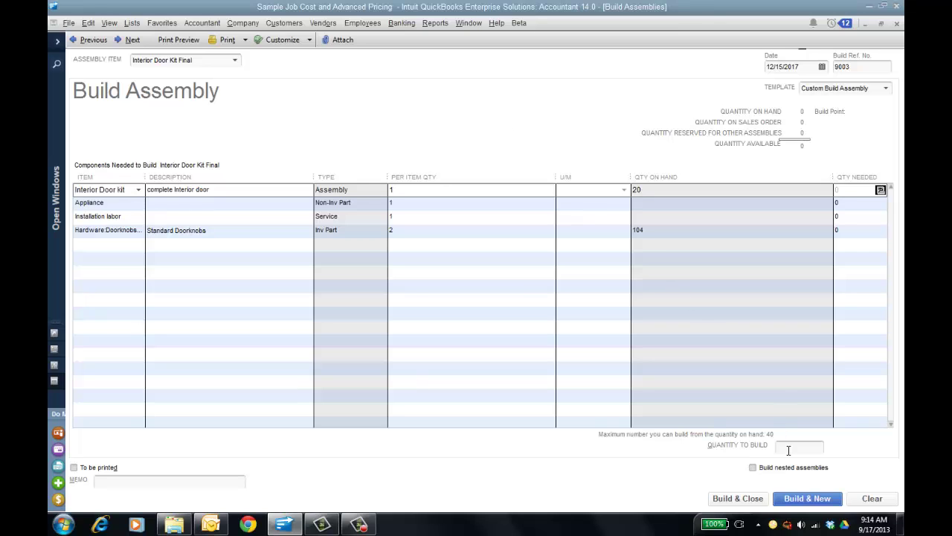
Step: Turn on building nested assemblies and try a build quantity of 40, then clear and close the form without building
{"action": "left_click", "coordinate": [760, 467]}
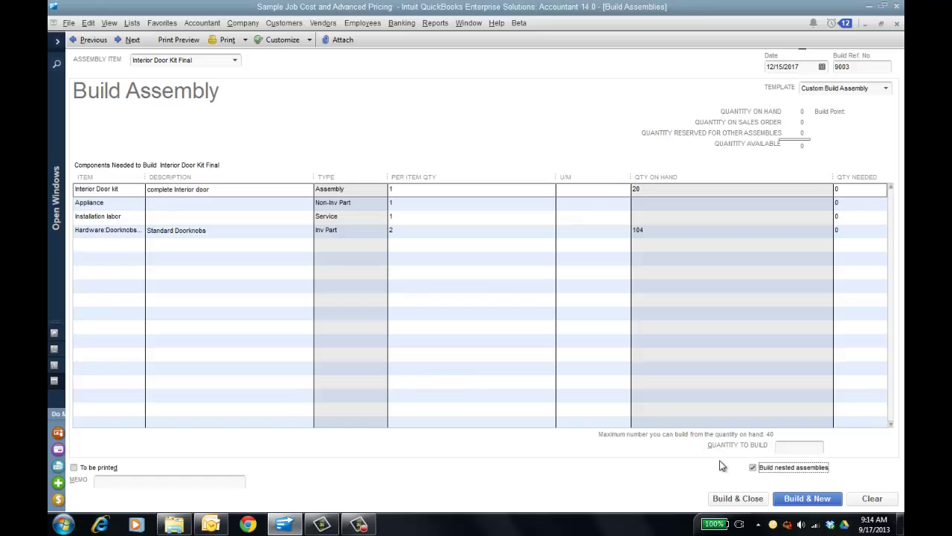
{"action": "left_click", "coordinate": [790, 444]}
{"action": "type", "text": "40"}
{"action": "key", "text": "Tab"}
{"action": "left_click", "coordinate": [870, 499]}
{"action": "left_click", "coordinate": [897, 24]}
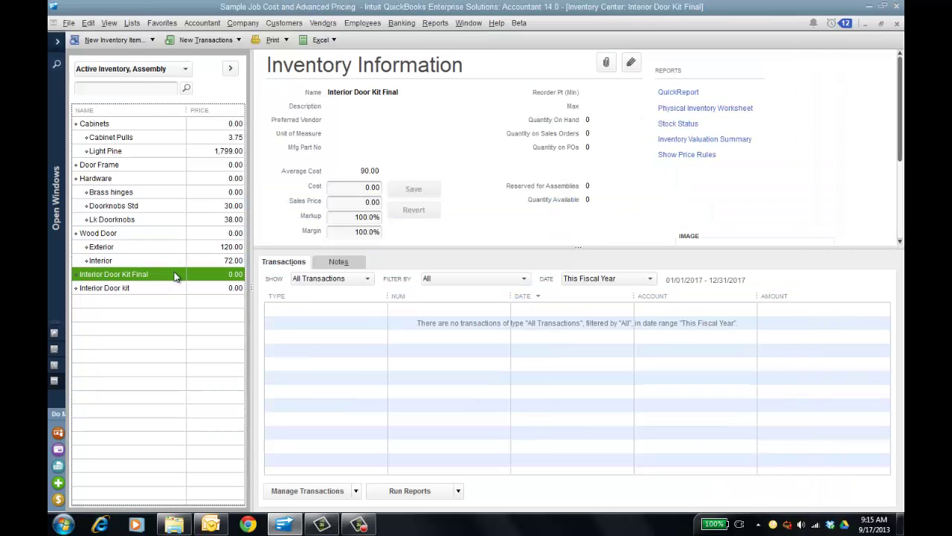
Step: Open the Interior Door Kit Final item for editing and bring up the company-wide automatic cost and price update settings for inventory
{"action": "left_click", "coordinate": [629, 63]}
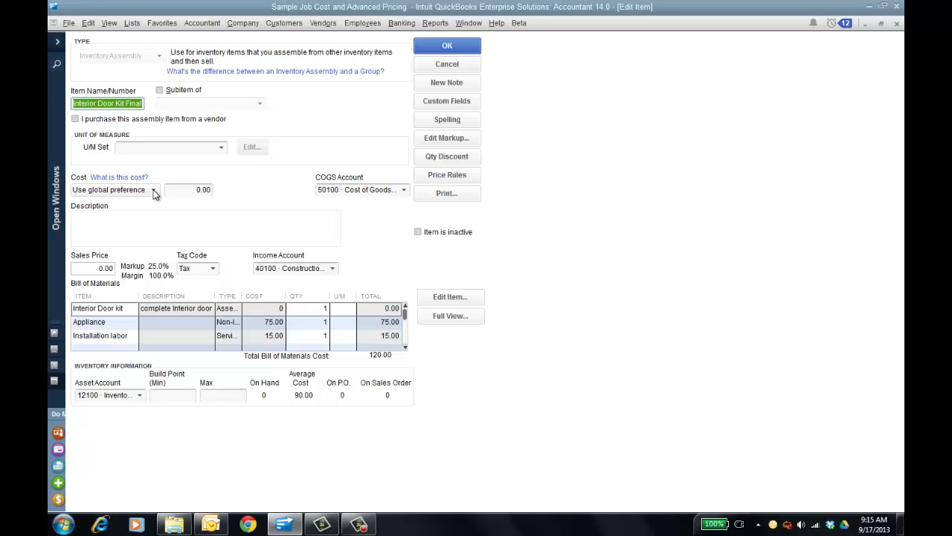
{"action": "left_click", "coordinate": [88, 23]}
{"action": "left_click", "coordinate": [130, 194]}
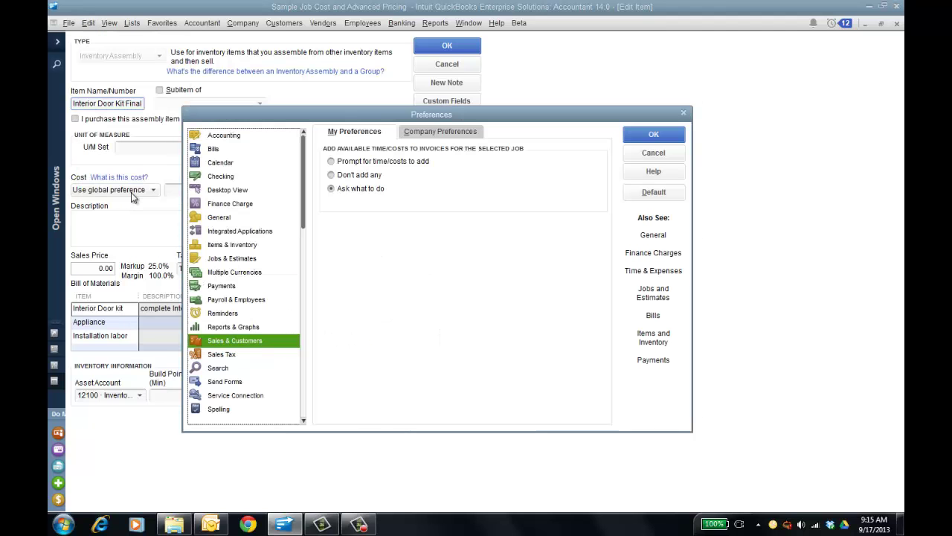
{"action": "left_click", "coordinate": [244, 246]}
{"action": "left_click", "coordinate": [439, 134]}
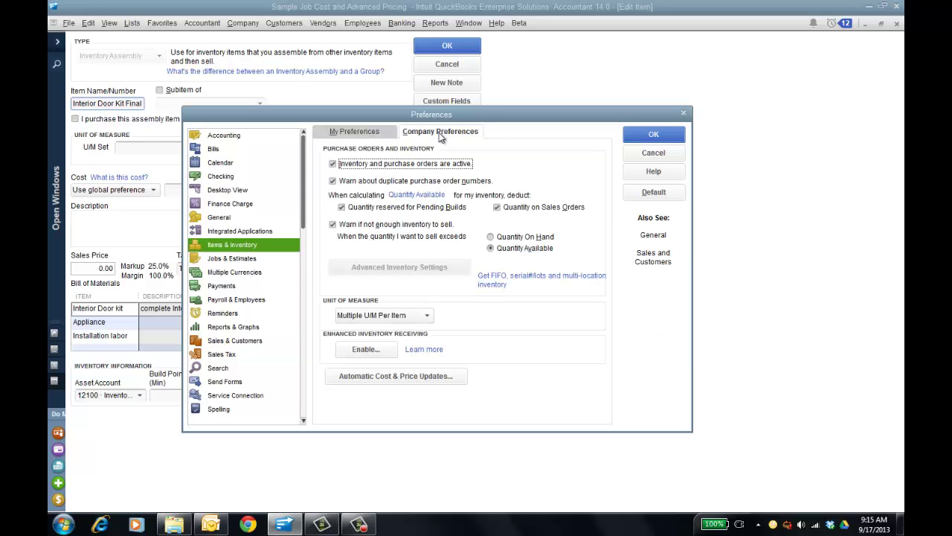
{"action": "left_click", "coordinate": [400, 376]}
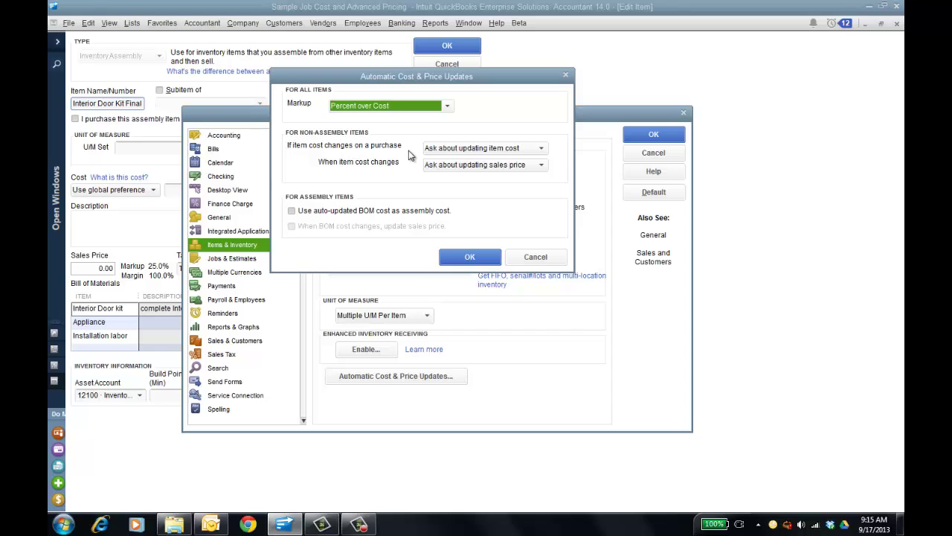
Step: Enable the auto-updated BOM cost as assembly cost and the sales price update when BOM cost changes, and save the preferences
{"action": "left_click", "coordinate": [292, 211]}
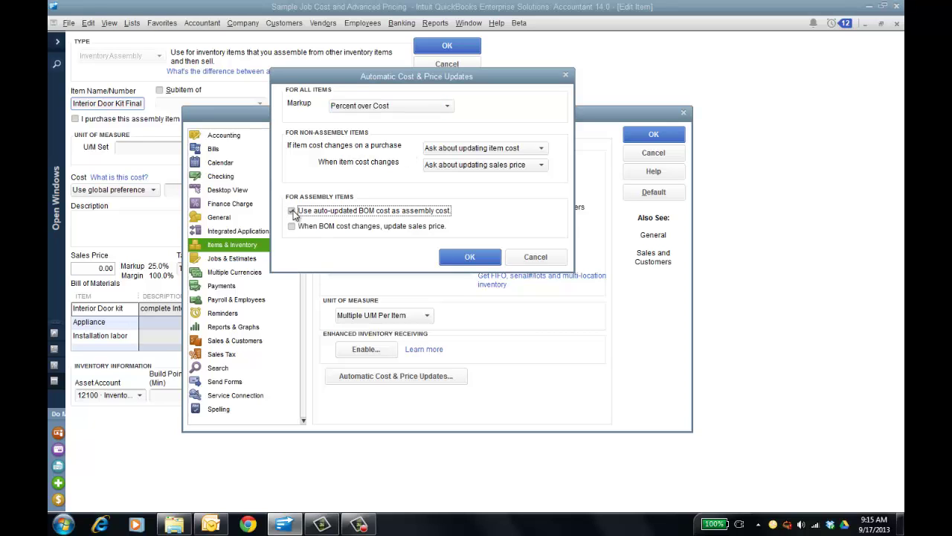
{"action": "left_click", "coordinate": [294, 230]}
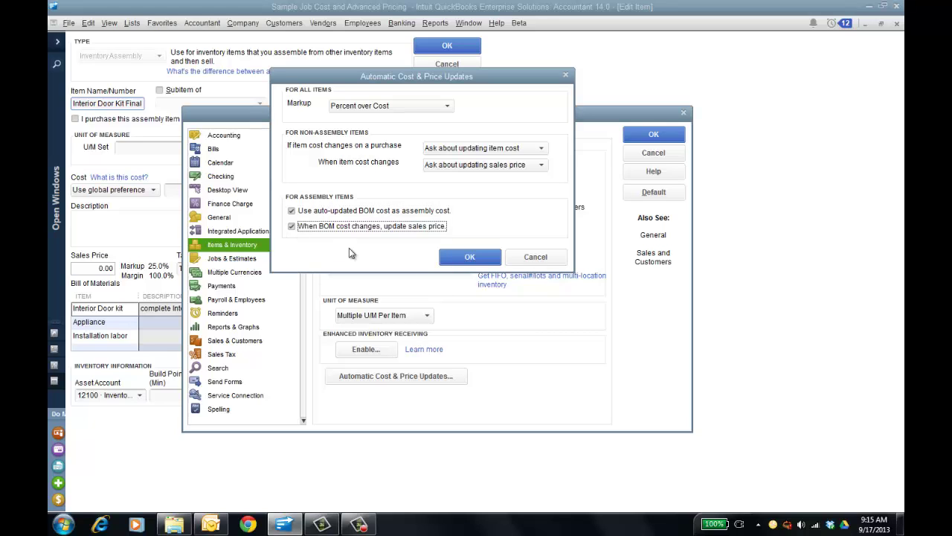
{"action": "left_click", "coordinate": [460, 256]}
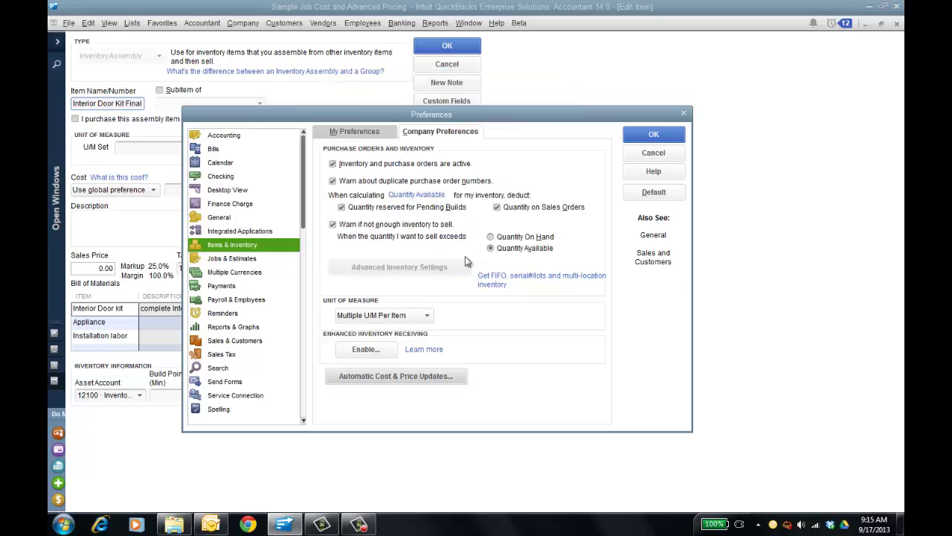
{"action": "left_click", "coordinate": [650, 135]}
{"action": "left_click", "coordinate": [476, 168]}
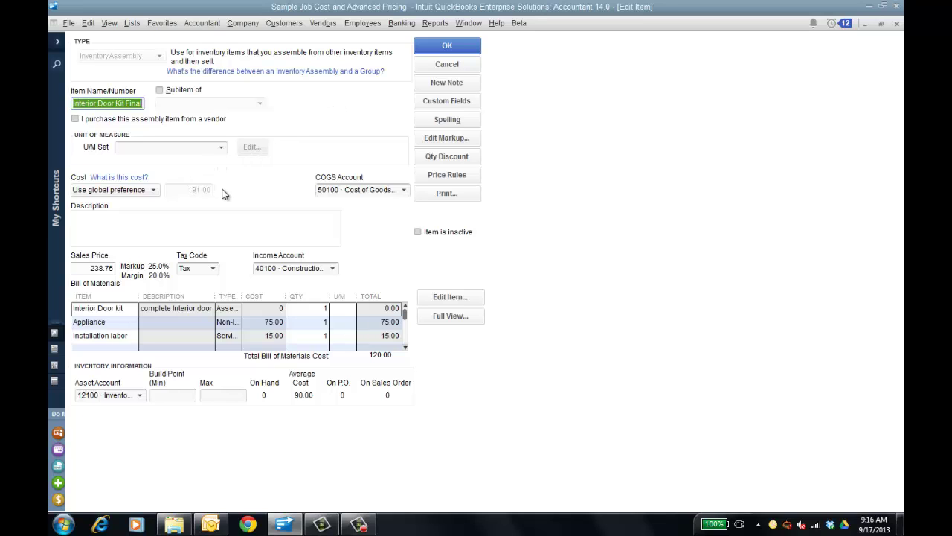
Step: Try the User defined cost and Use Total BOM Cost options for the assembly's cost, and return it to Use global preference
{"action": "left_click", "coordinate": [154, 191]}
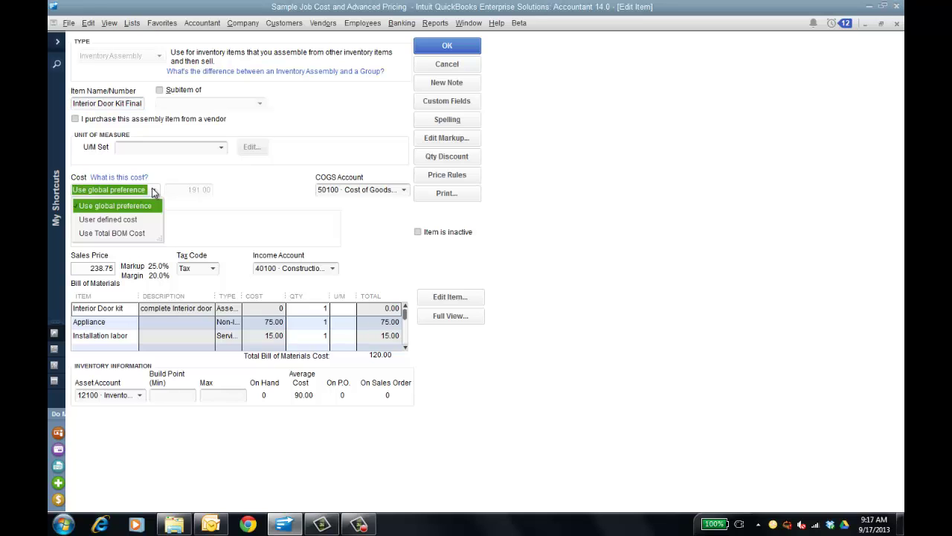
{"action": "left_click", "coordinate": [134, 219]}
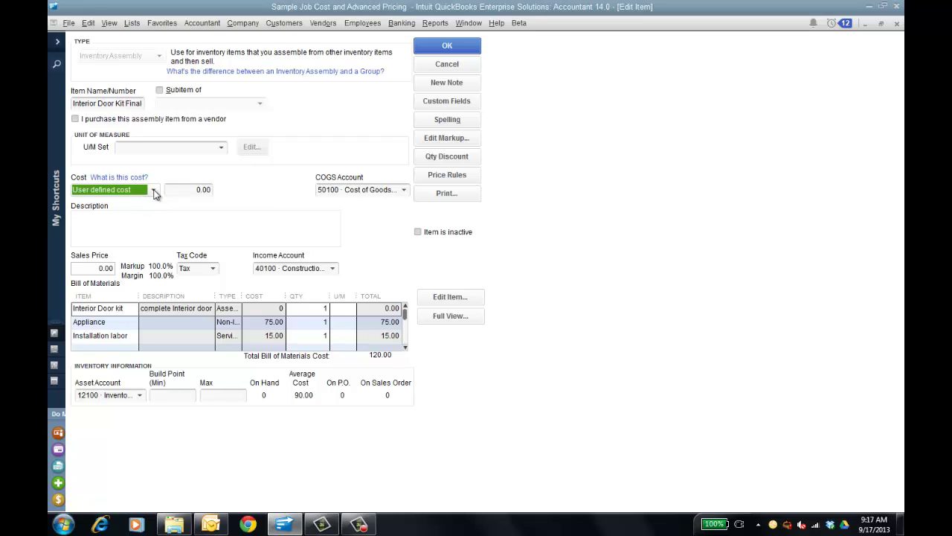
{"action": "left_click", "coordinate": [154, 191]}
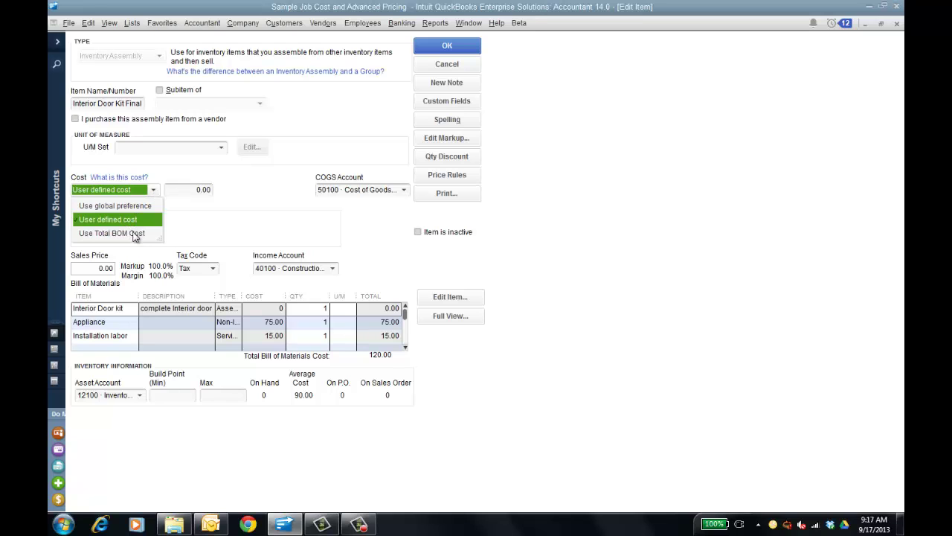
{"action": "left_click", "coordinate": [134, 231]}
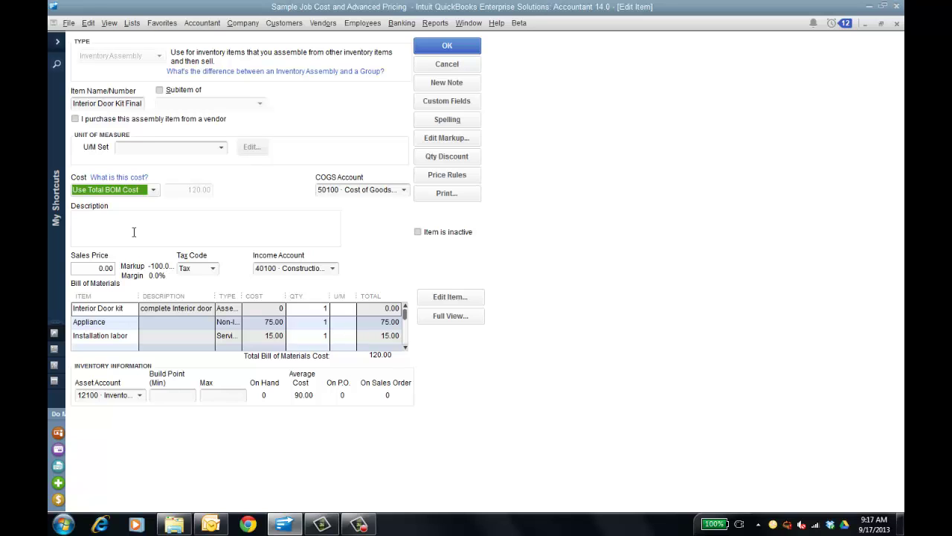
{"action": "left_click", "coordinate": [154, 192]}
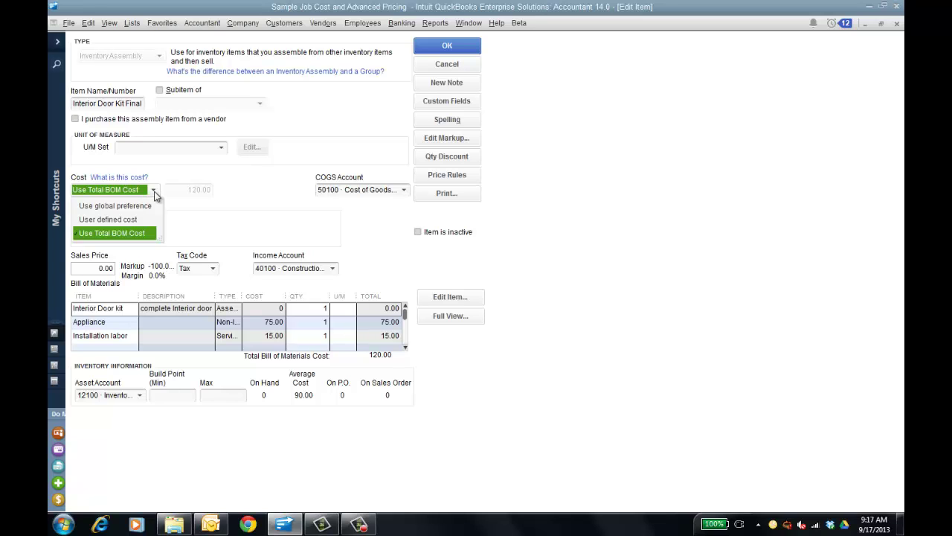
{"action": "left_click", "coordinate": [141, 206]}
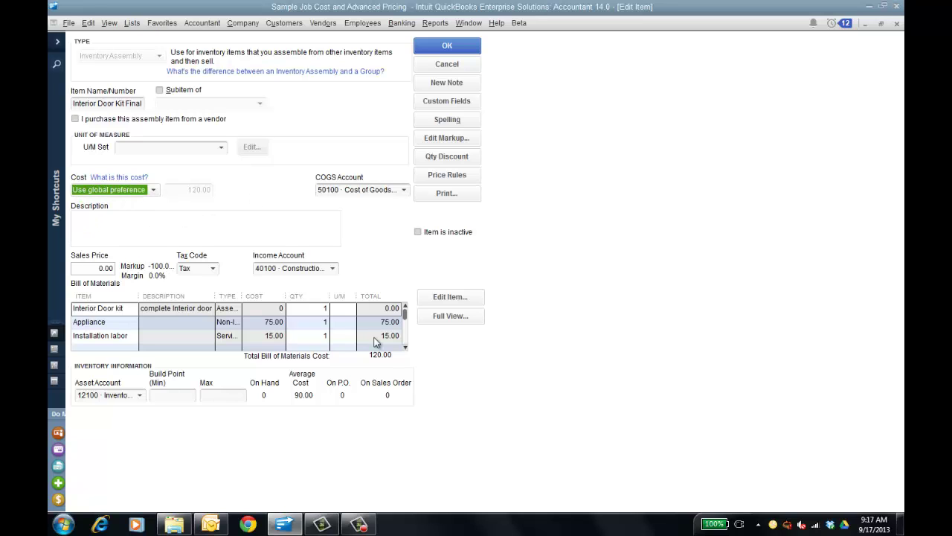
Step: Set the markup percent of Interior Door Kit Final to 50.0%
{"action": "mouse_move", "coordinate": [405, 321]}
{"action": "left_mouse_down"}
{"action": "mouse_move", "coordinate": [407, 347]}
{"action": "mouse_move", "coordinate": [406, 309]}
{"action": "left_mouse_up"}
{"action": "left_click", "coordinate": [448, 139]}
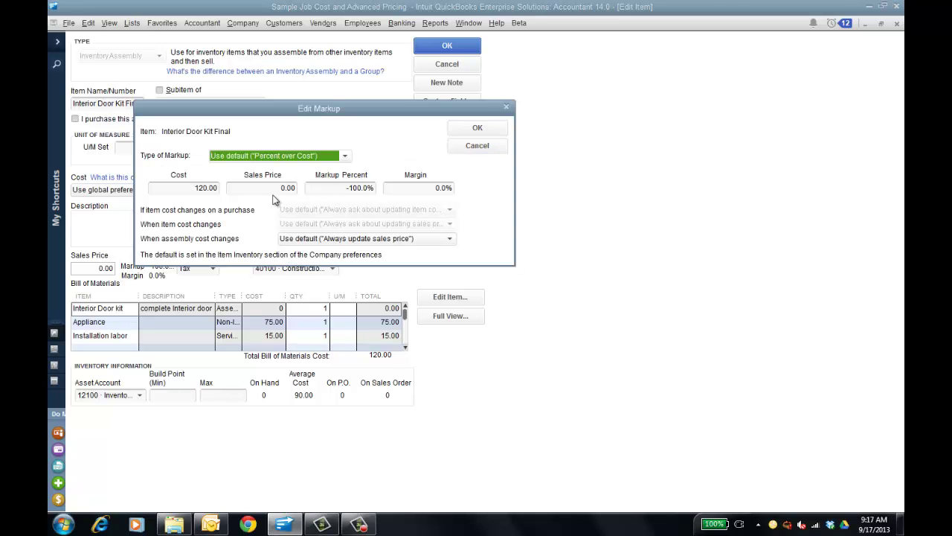
{"action": "left_click_drag", "start_coordinate": [349, 188], "coordinate": [397, 195]}
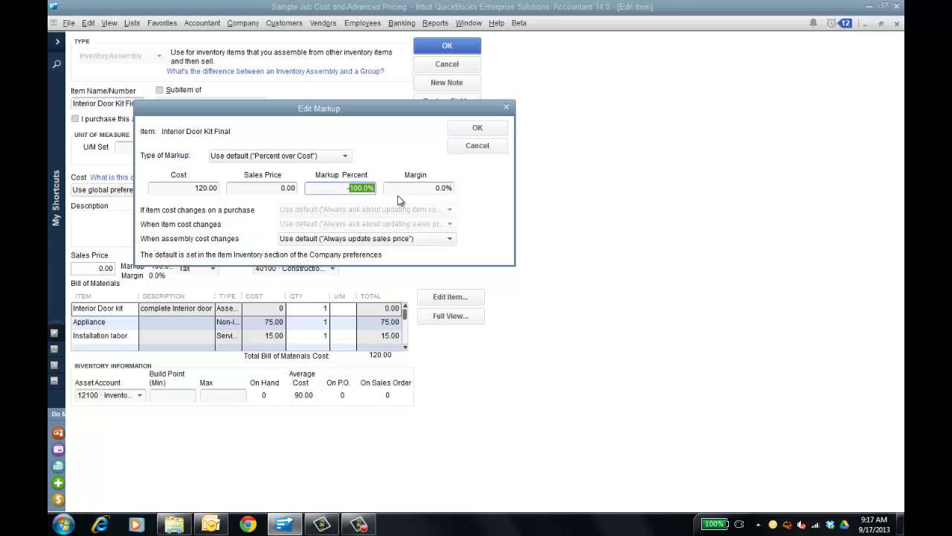
{"action": "key", "text": "BackSpace"}
{"action": "type", "text": "50.0"}
{"action": "type", "text": "%"}
{"action": "key", "text": "Tab"}
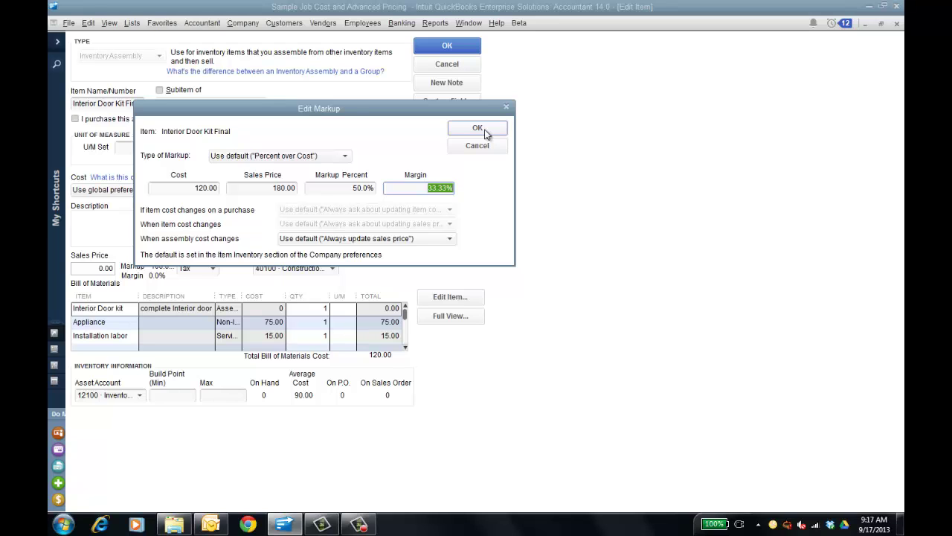
Step: Keep the default "Percent over Cost" markup type, and save both the markup and the item
{"action": "left_click", "coordinate": [345, 157]}
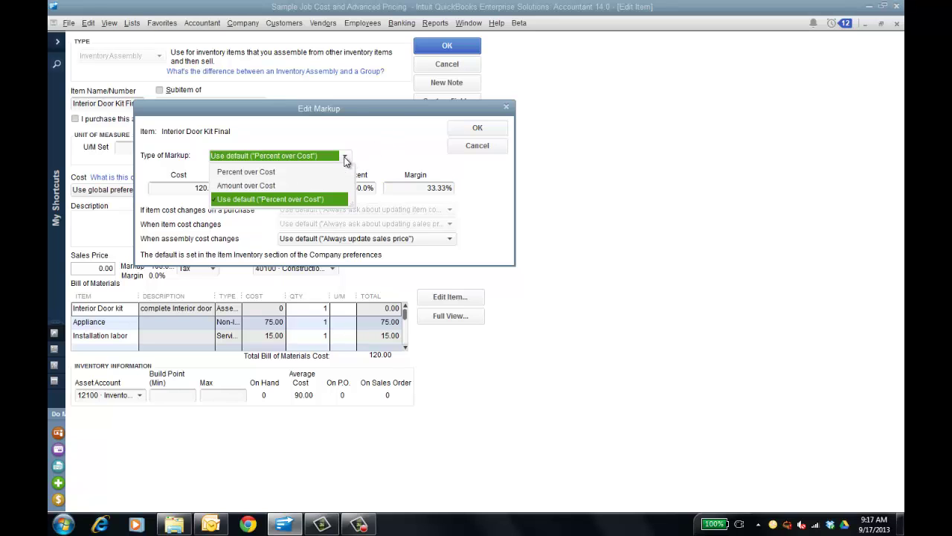
{"action": "left_click", "coordinate": [331, 199]}
{"action": "left_click", "coordinate": [477, 128]}
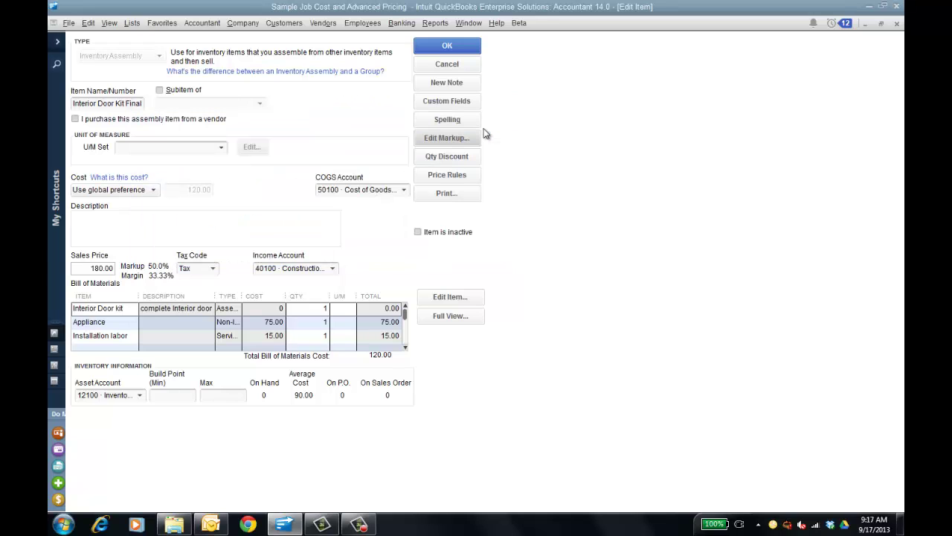
{"action": "left_click", "coordinate": [447, 47]}
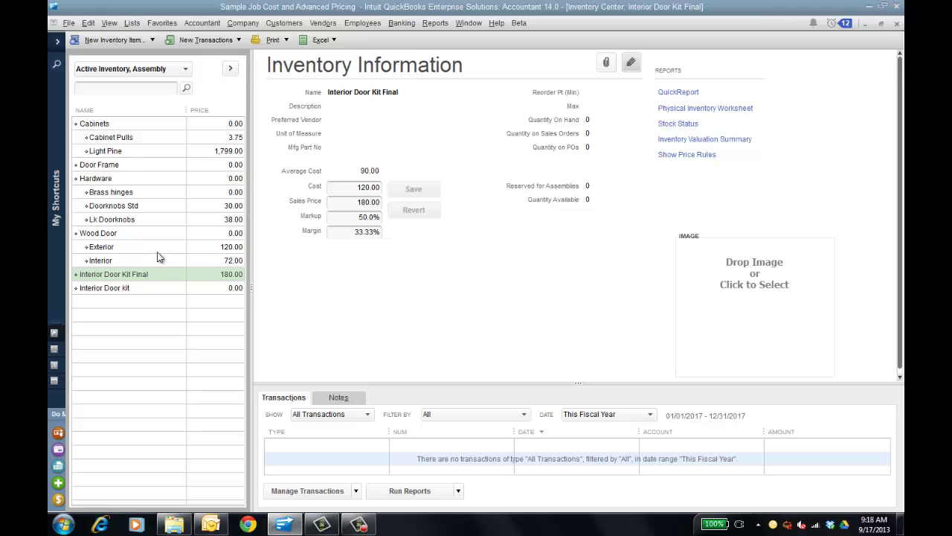
Step: Show the assemblies in which the Interior Door kit item is used
{"action": "right_click", "coordinate": [140, 274]}
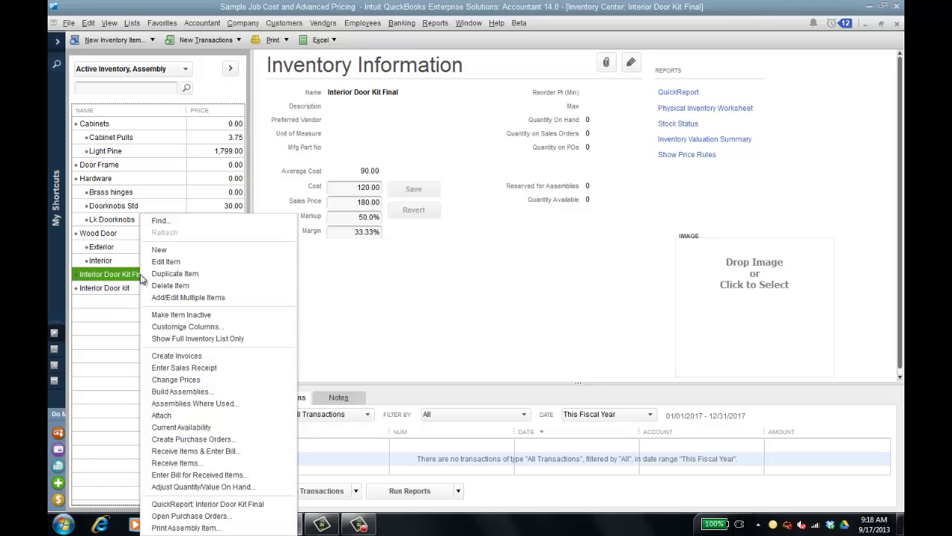
{"action": "left_click", "coordinate": [127, 290]}
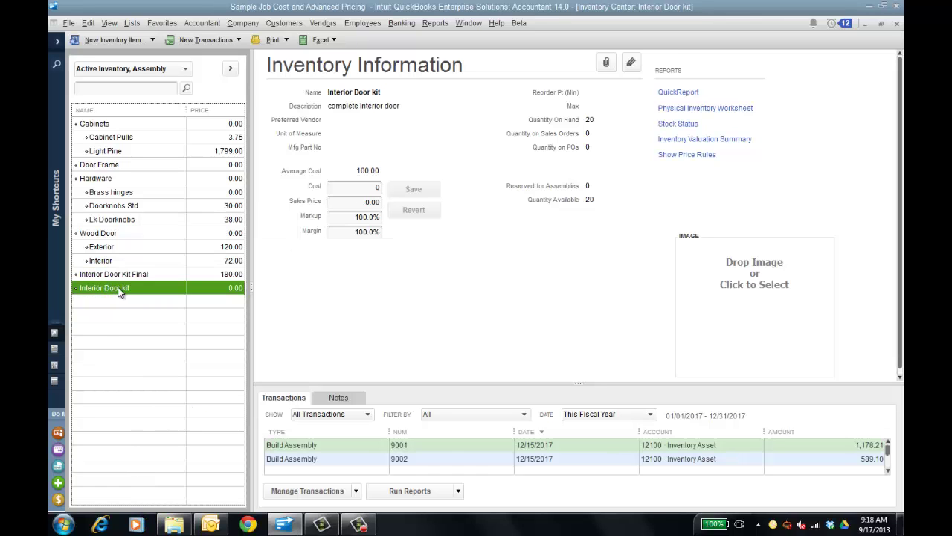
{"action": "right_click", "coordinate": [129, 290]}
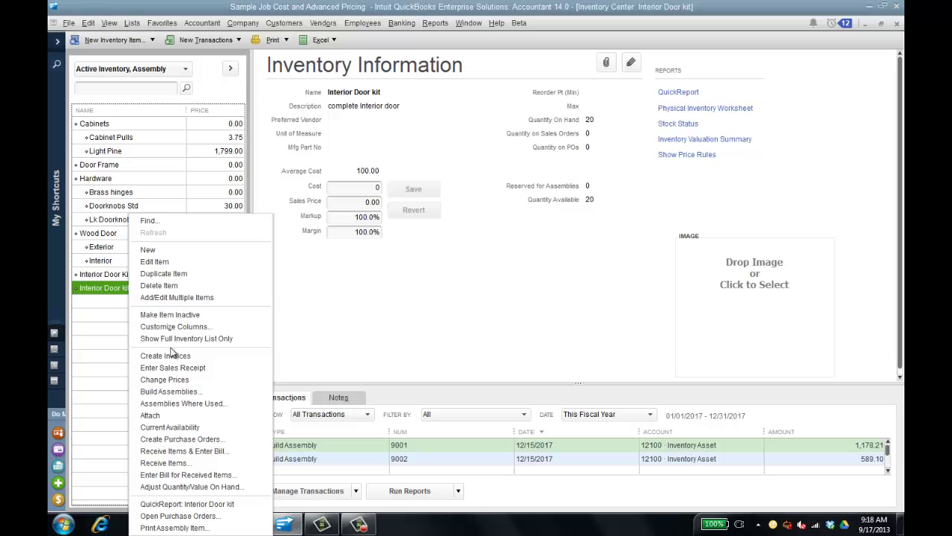
{"action": "left_click", "coordinate": [183, 403]}
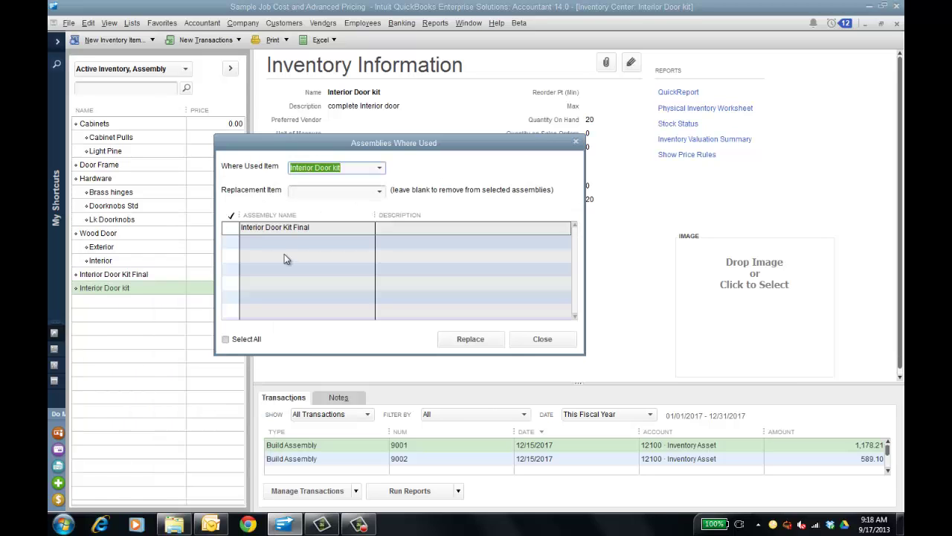
Step: Mark the Interior Door Kit Final assembly and look through the possible replacement items without choosing one
{"action": "left_click", "coordinate": [230, 228]}
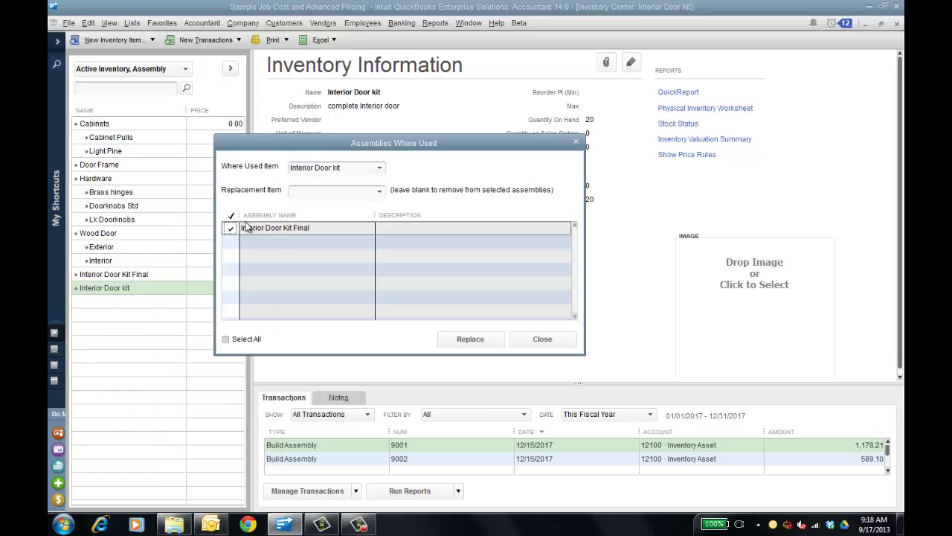
{"action": "left_click", "coordinate": [381, 192]}
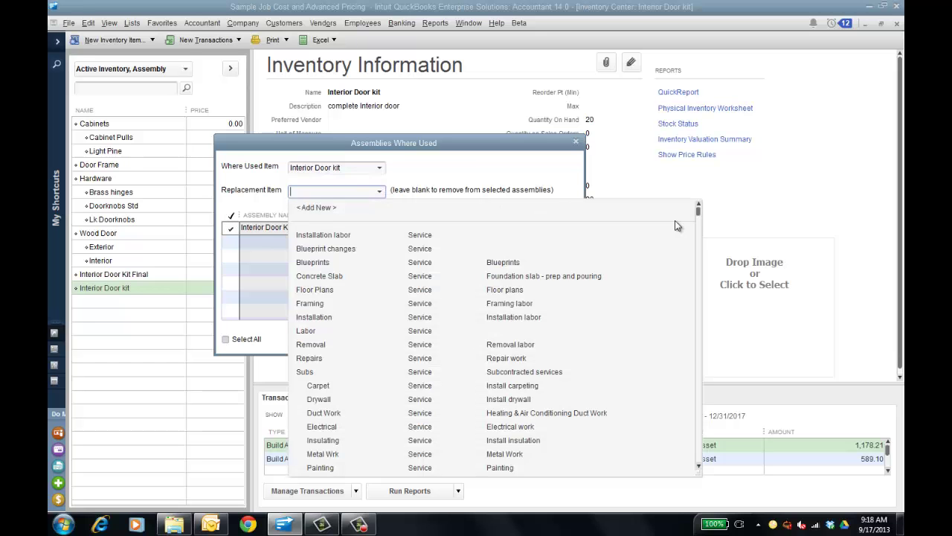
{"action": "left_click_drag", "start_coordinate": [700, 211], "coordinate": [704, 284]}
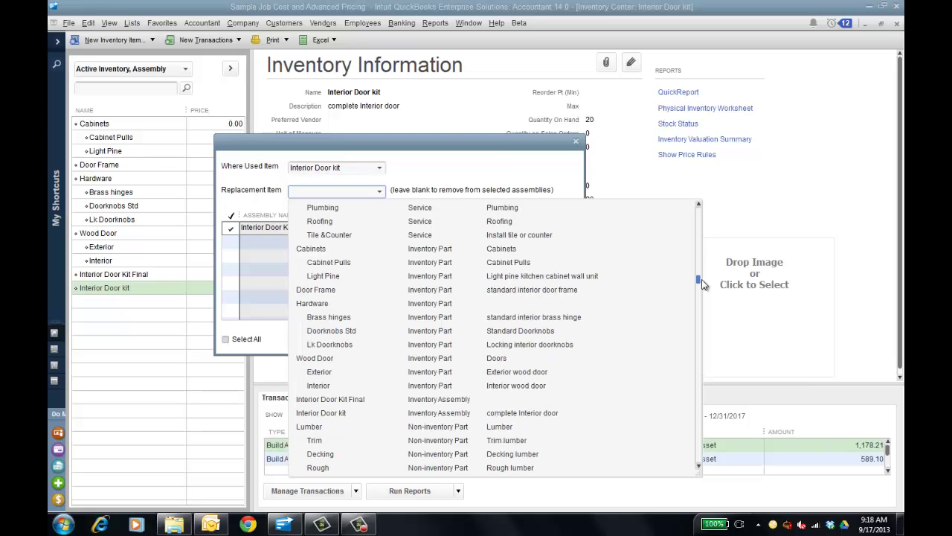
{"action": "left_click_drag", "start_coordinate": [704, 283], "coordinate": [697, 214]}
{"action": "left_click", "coordinate": [508, 147]}
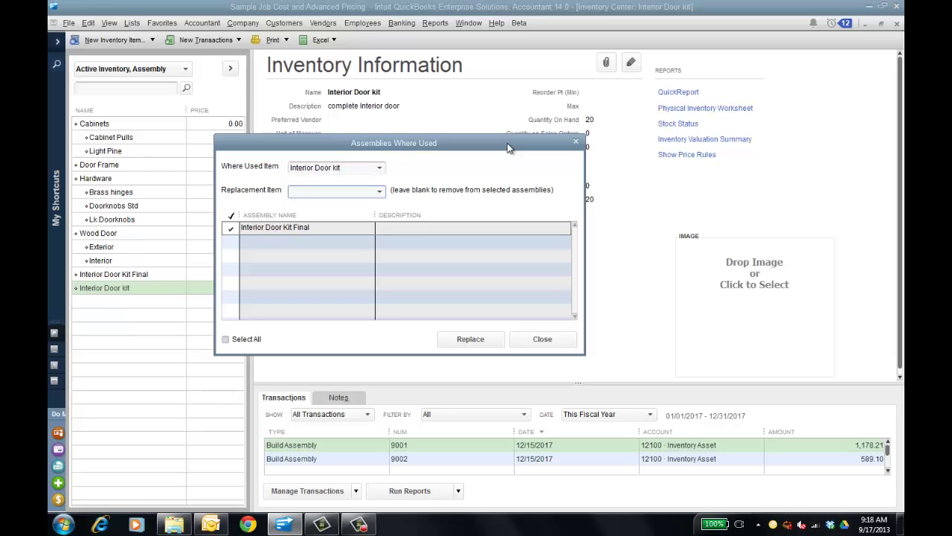
Step: Replace the Wood Door:Interior component with Wood Door:Exterior in the Interior Door kit assembly, and close the where-used window
{"action": "left_click", "coordinate": [380, 169]}
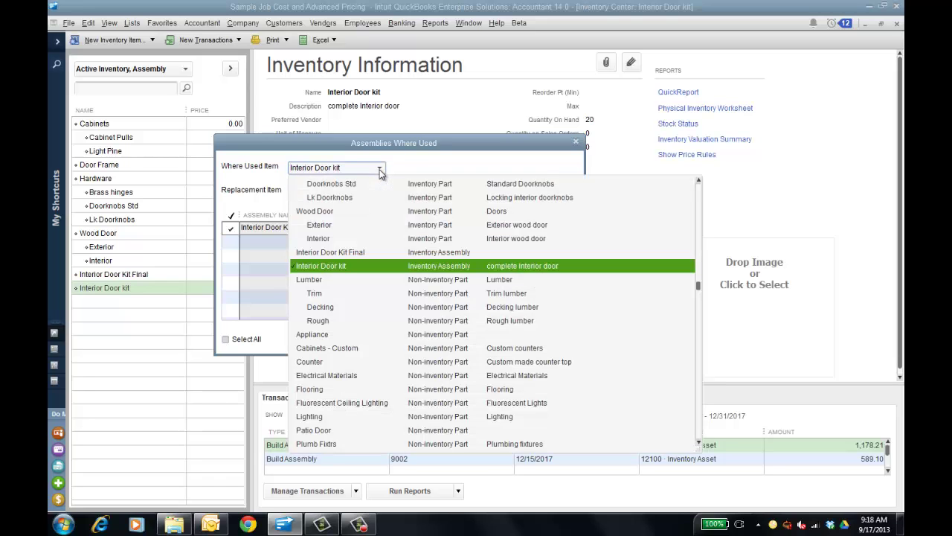
{"action": "left_click", "coordinate": [325, 239]}
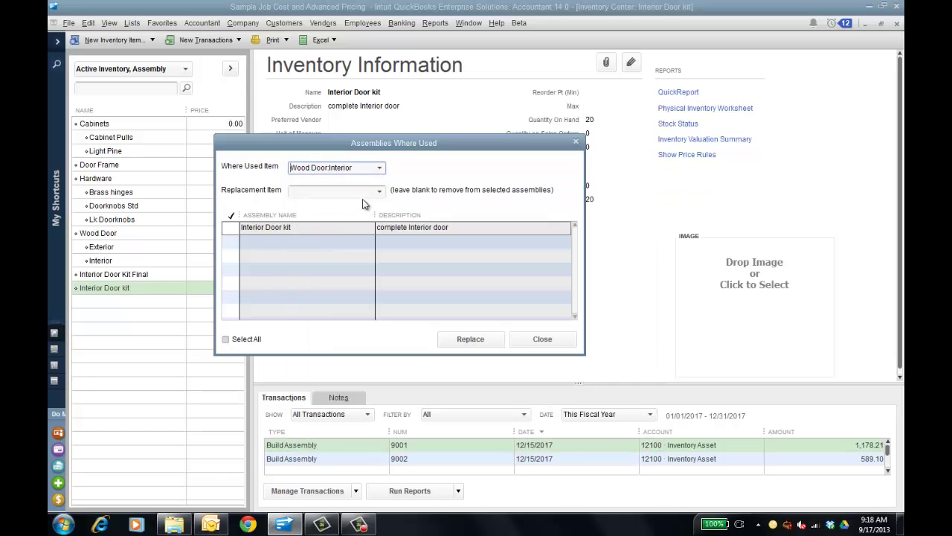
{"action": "left_click", "coordinate": [233, 227]}
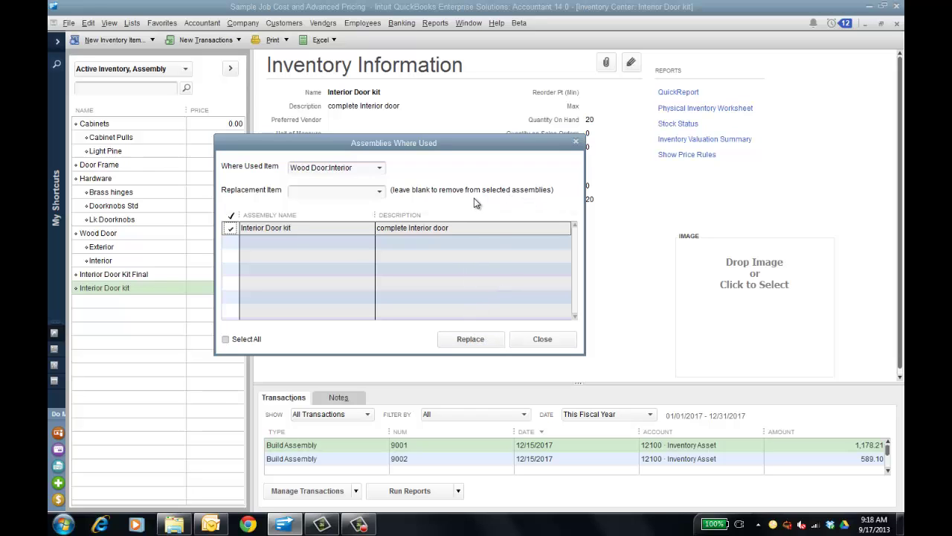
{"action": "left_click", "coordinate": [379, 191]}
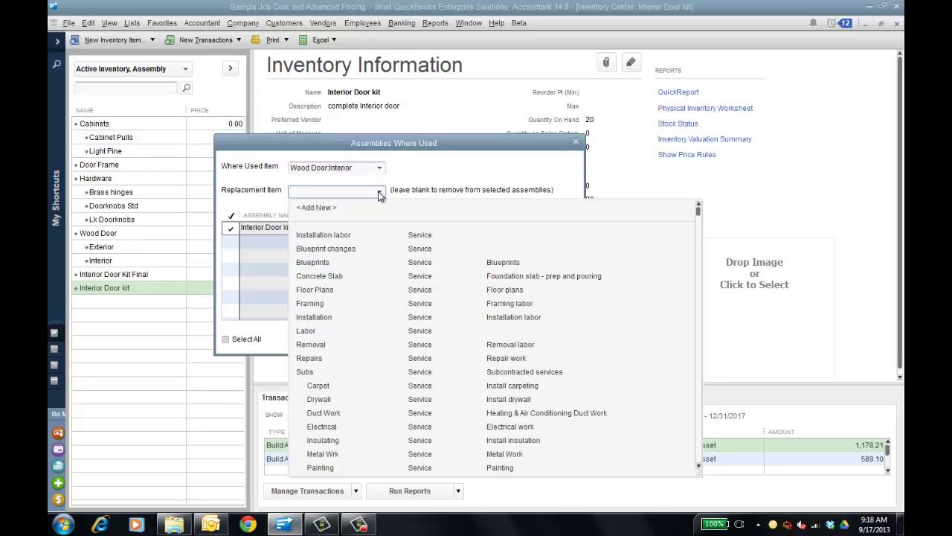
{"action": "left_click_drag", "start_coordinate": [700, 212], "coordinate": [693, 282]}
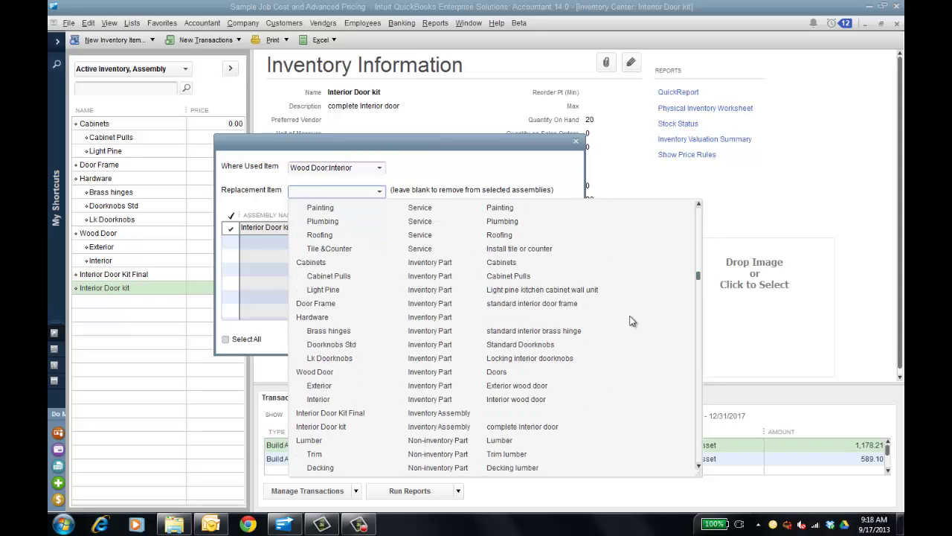
{"action": "left_click", "coordinate": [318, 385]}
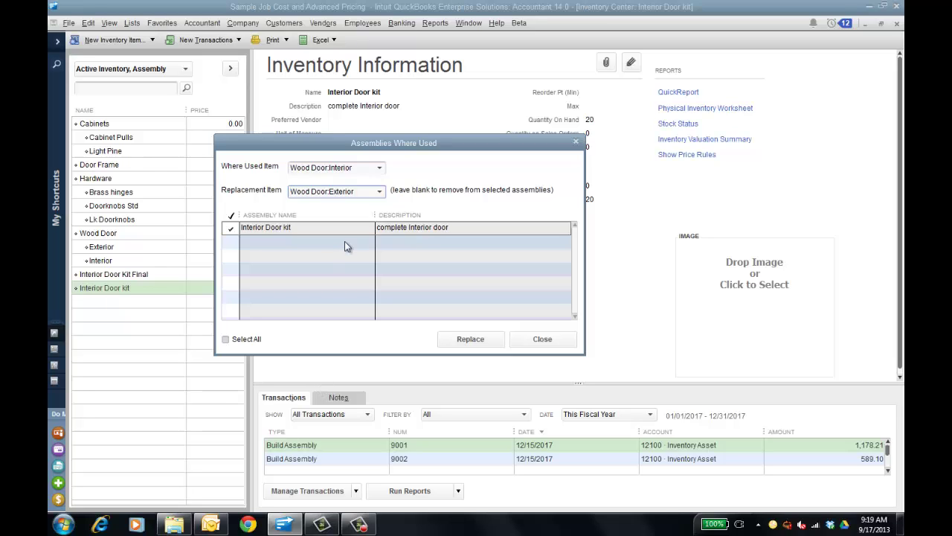
{"action": "left_click", "coordinate": [473, 339]}
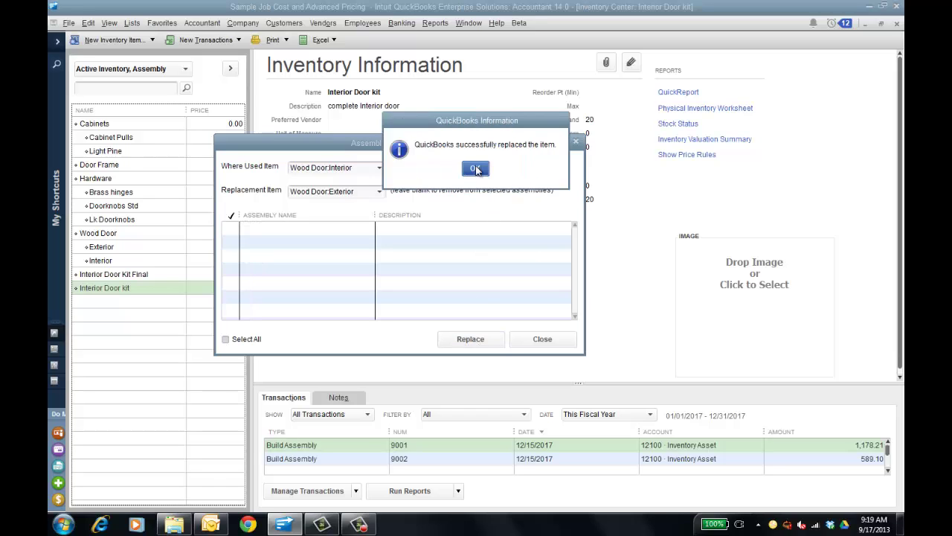
{"action": "left_click", "coordinate": [476, 168]}
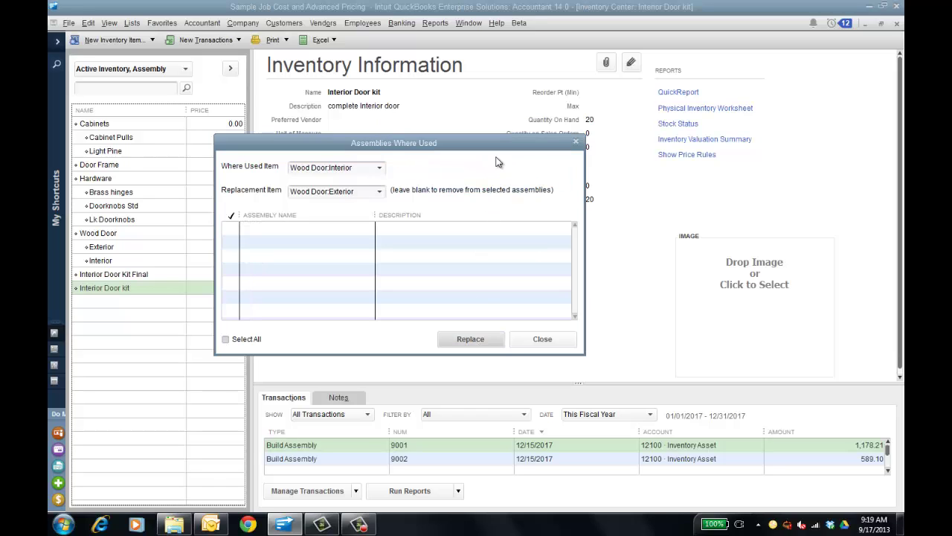
{"action": "left_click", "coordinate": [542, 338]}
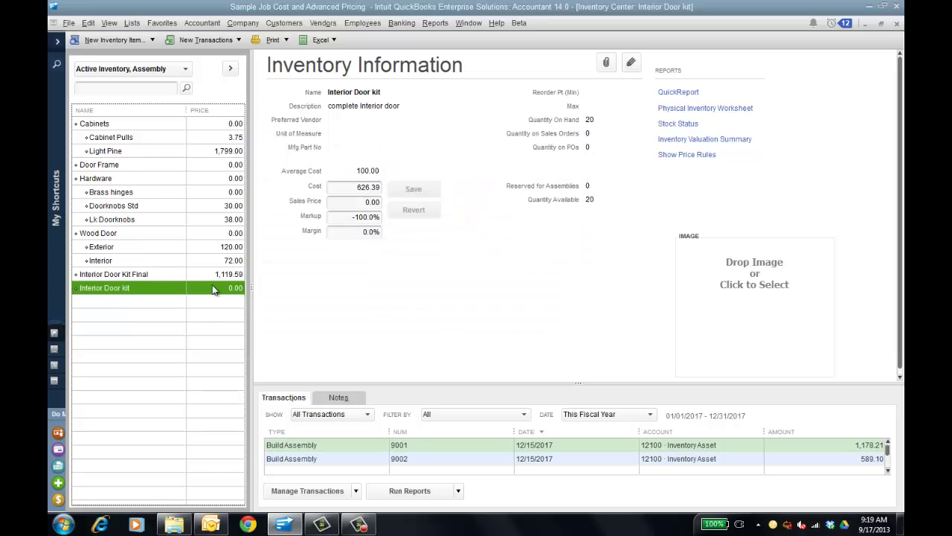
Step: Examine the Interior Door kit's bill of materials with a wider item column, and close the item
{"action": "double_click", "coordinate": [155, 290]}
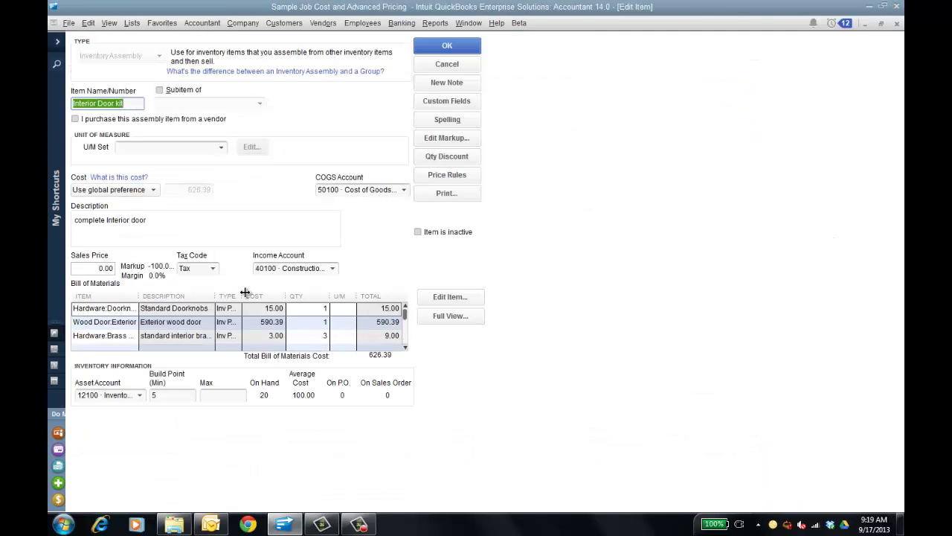
{"action": "left_click_drag", "start_coordinate": [139, 295], "coordinate": [155, 296]}
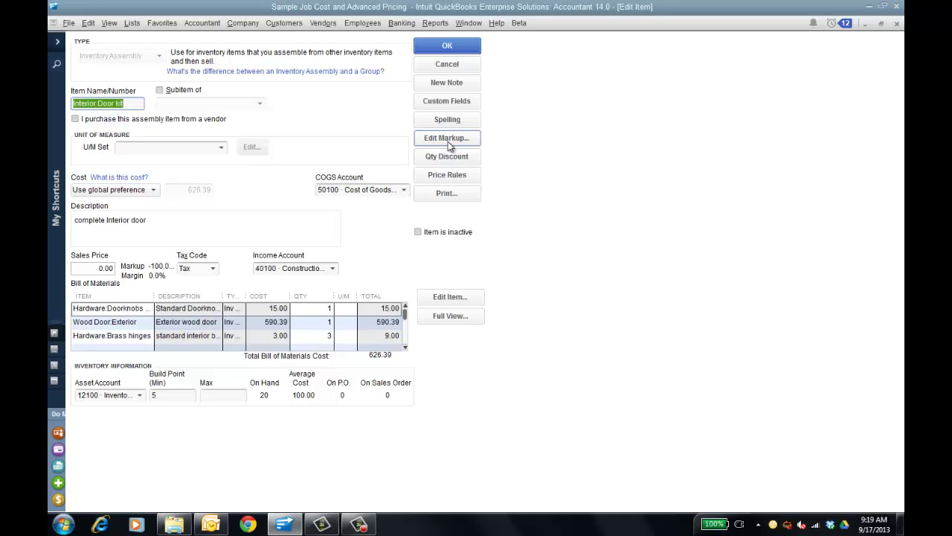
{"action": "left_click", "coordinate": [443, 47]}
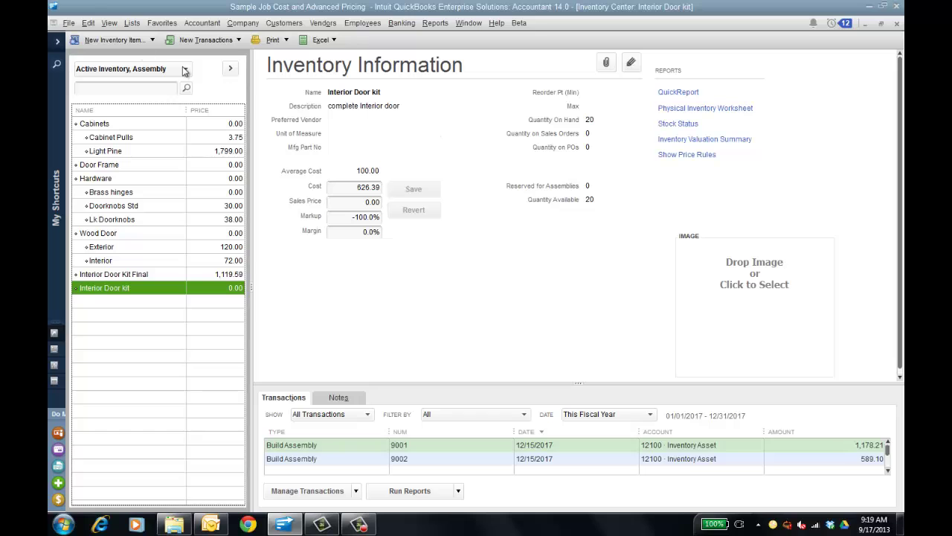
Step: Review the company-wide custom pricing options in the Sales & Customers preferences
{"action": "left_click", "coordinate": [88, 24]}
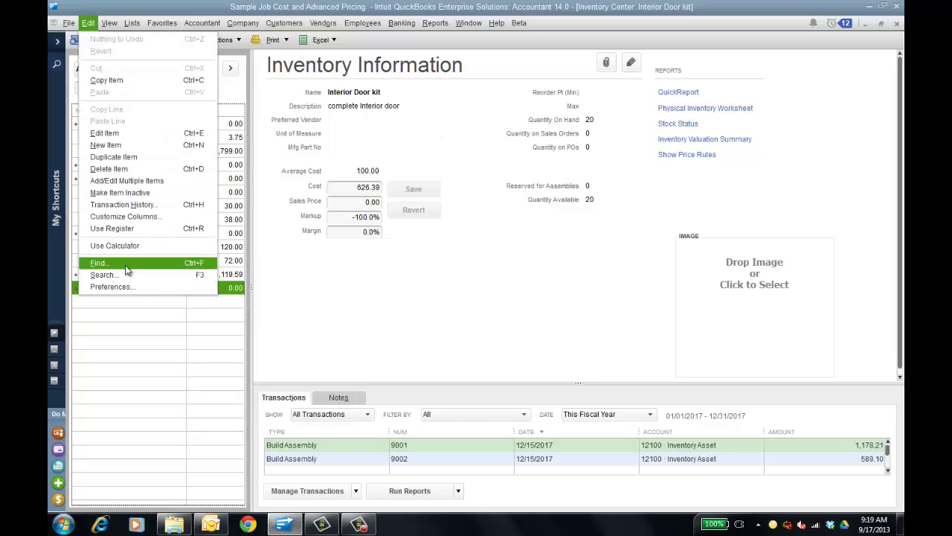
{"action": "left_click", "coordinate": [136, 287]}
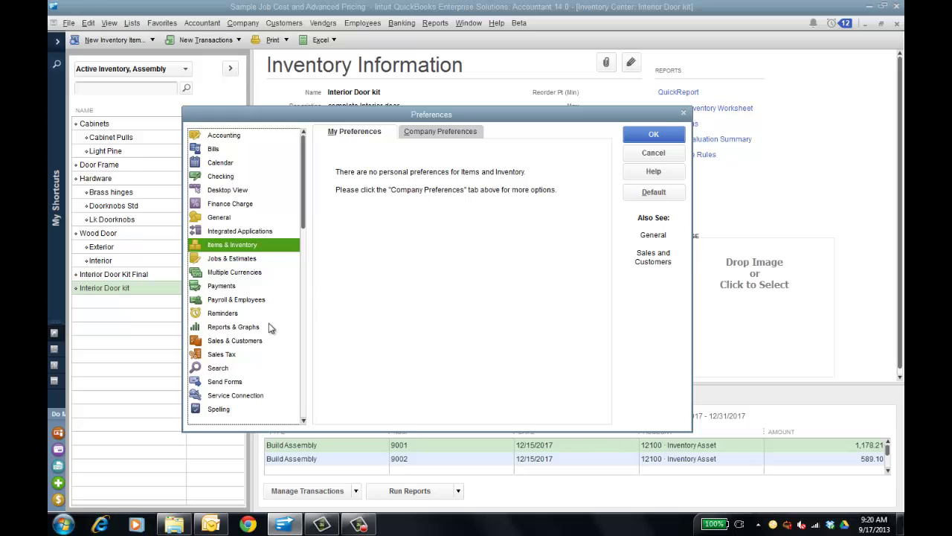
{"action": "left_click", "coordinate": [253, 340]}
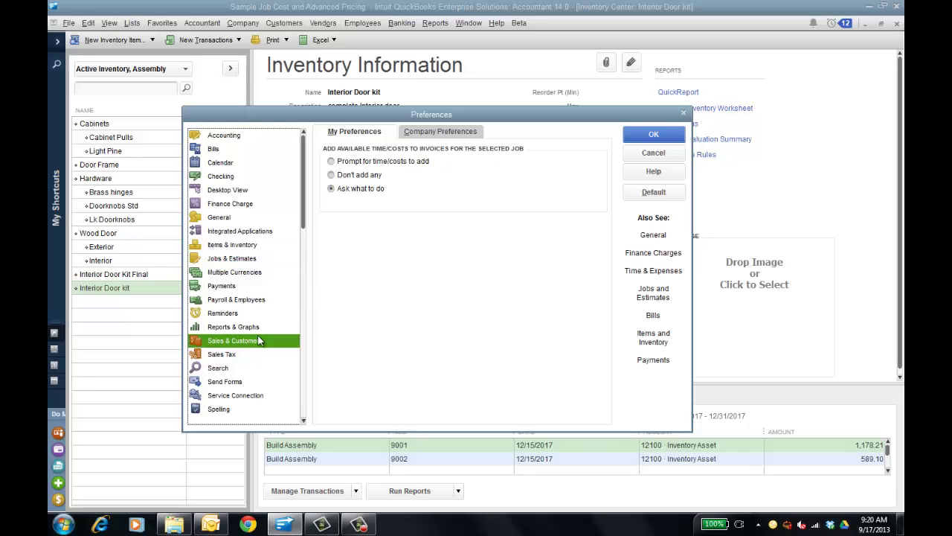
{"action": "left_click", "coordinate": [443, 132]}
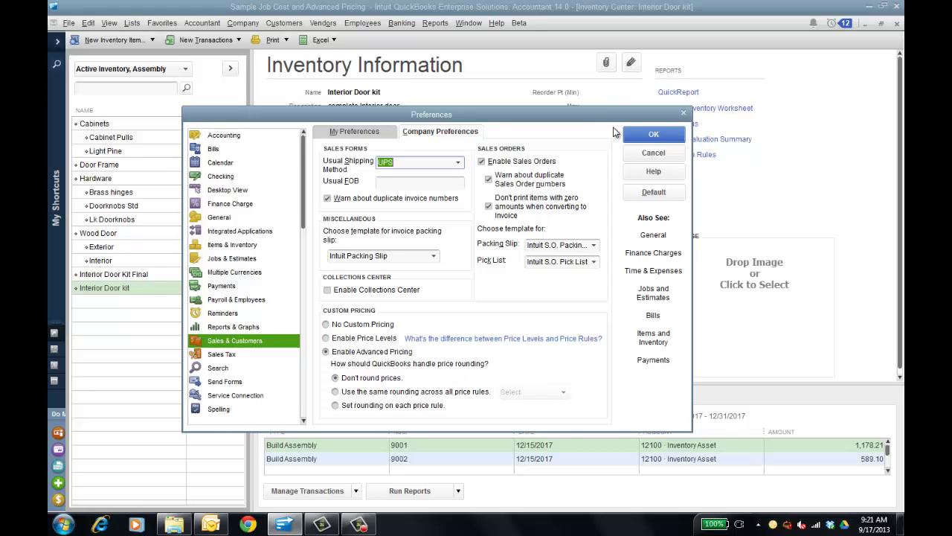
{"action": "left_click", "coordinate": [652, 136]}
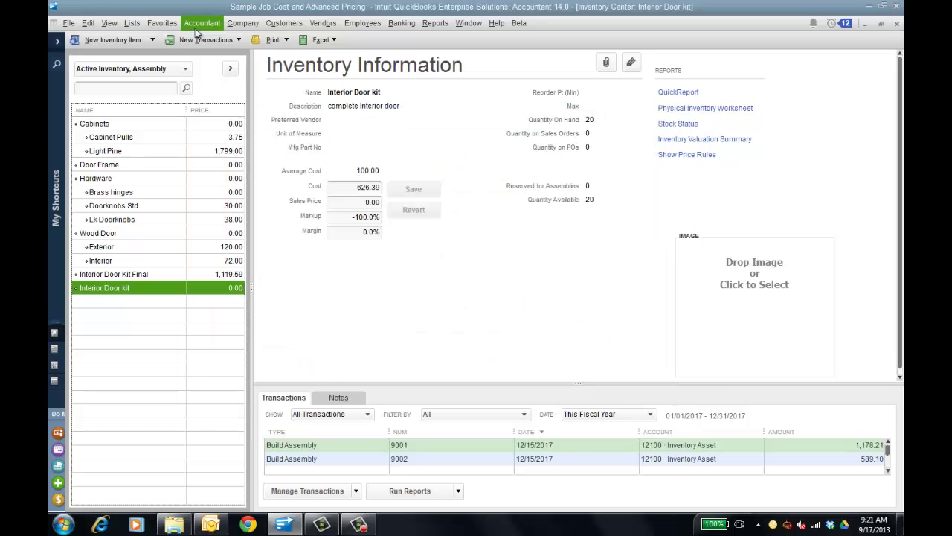
Step: Open the Oktoberfest Door Specials rule from the Price Rule List
{"action": "left_click", "coordinate": [131, 23]}
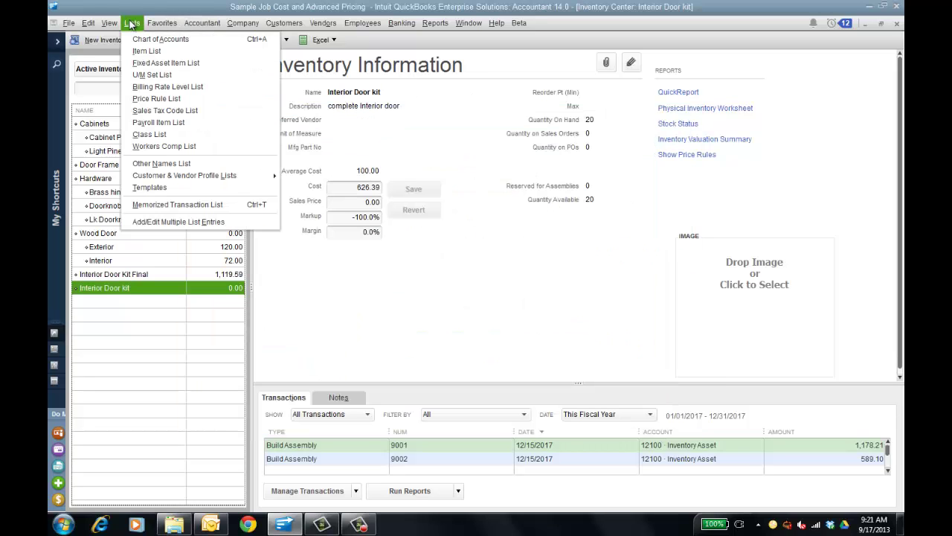
{"action": "left_click", "coordinate": [158, 98]}
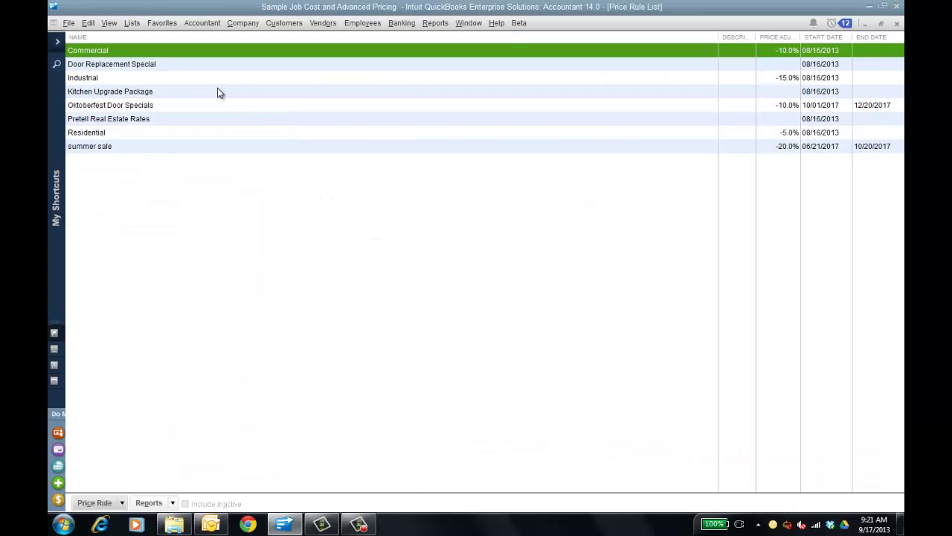
{"action": "left_click", "coordinate": [217, 107]}
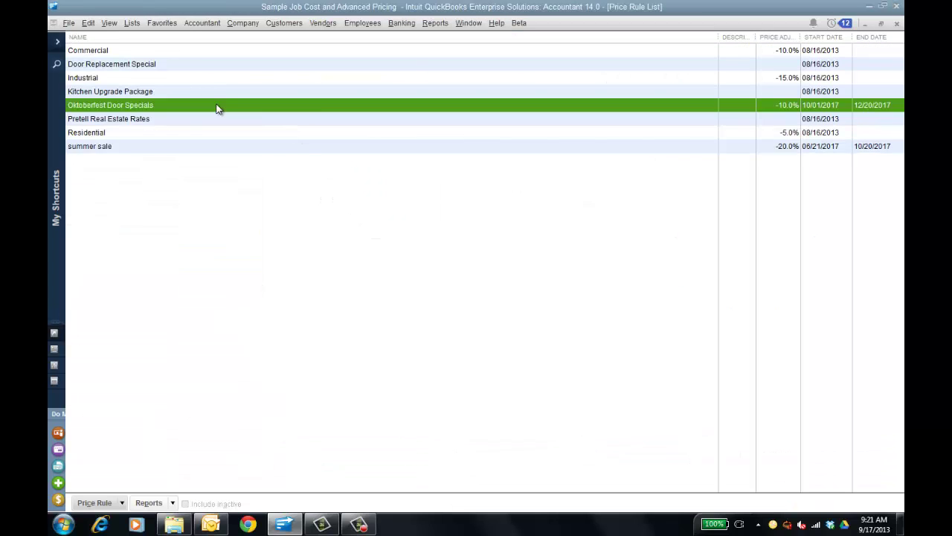
{"action": "double_click", "coordinate": [217, 108]}
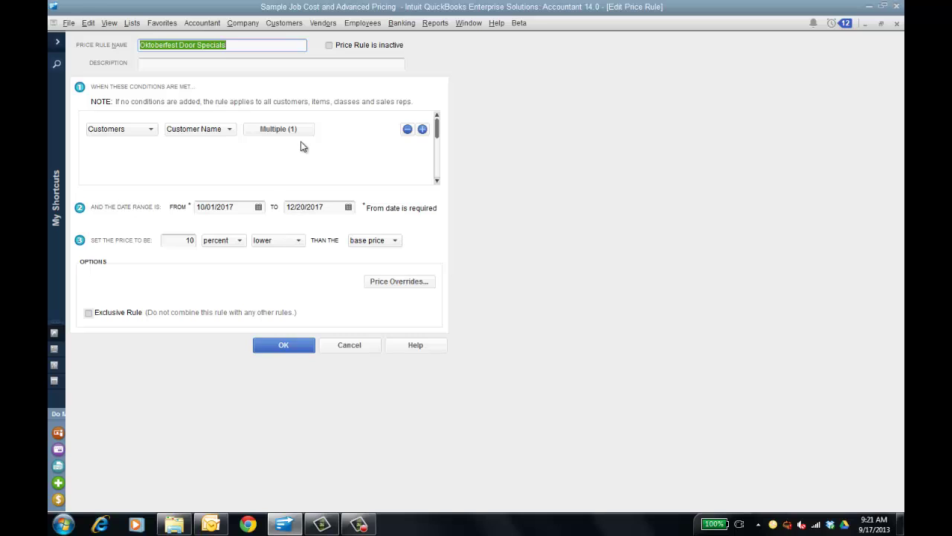
Step: Review the price rule's condition types, its customer criteria and its customer selection, keeping the Customer Name condition
{"action": "left_click", "coordinate": [230, 129]}
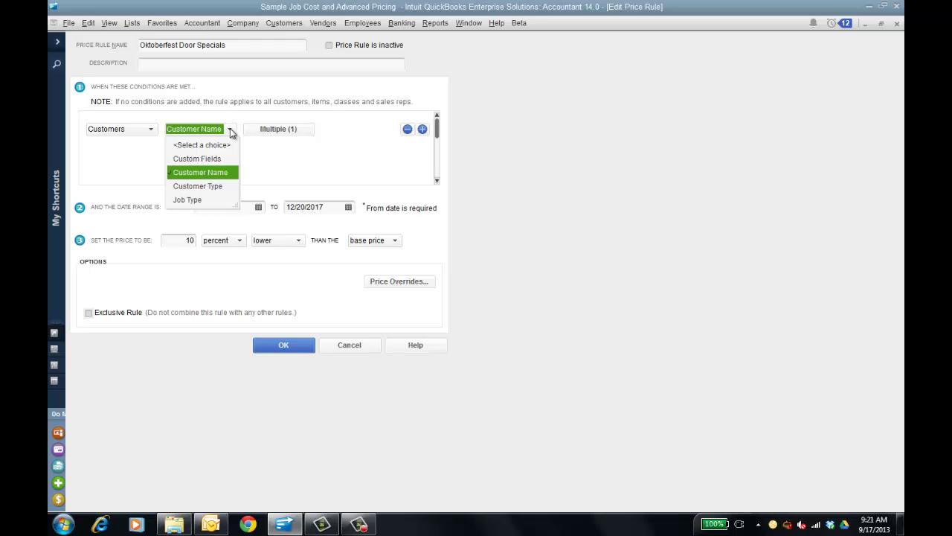
{"action": "left_click", "coordinate": [222, 176]}
{"action": "left_click", "coordinate": [280, 134]}
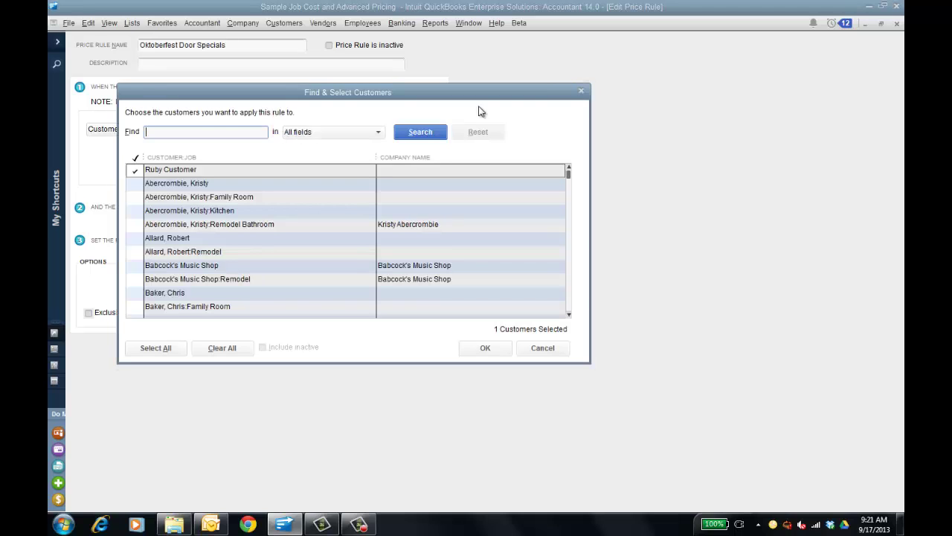
{"action": "left_click", "coordinate": [581, 91]}
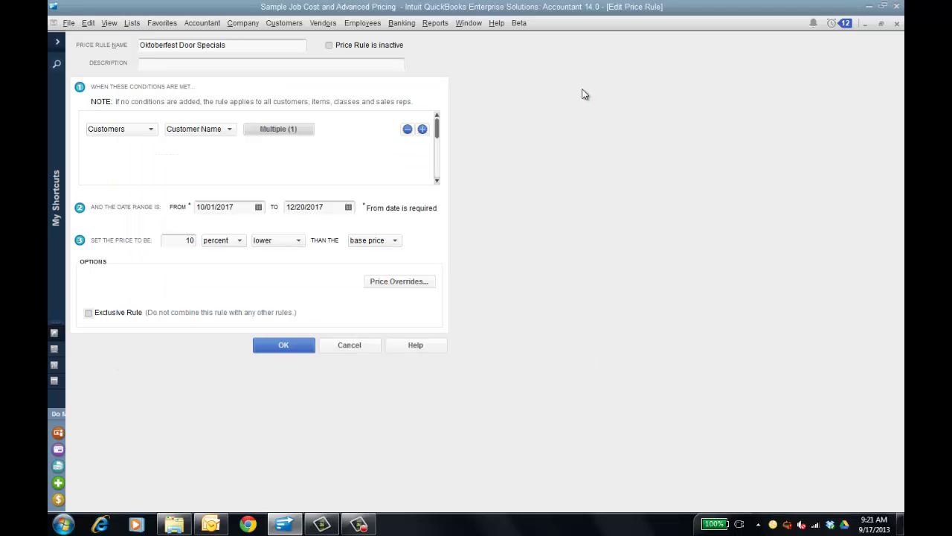
{"action": "left_click", "coordinate": [150, 129]}
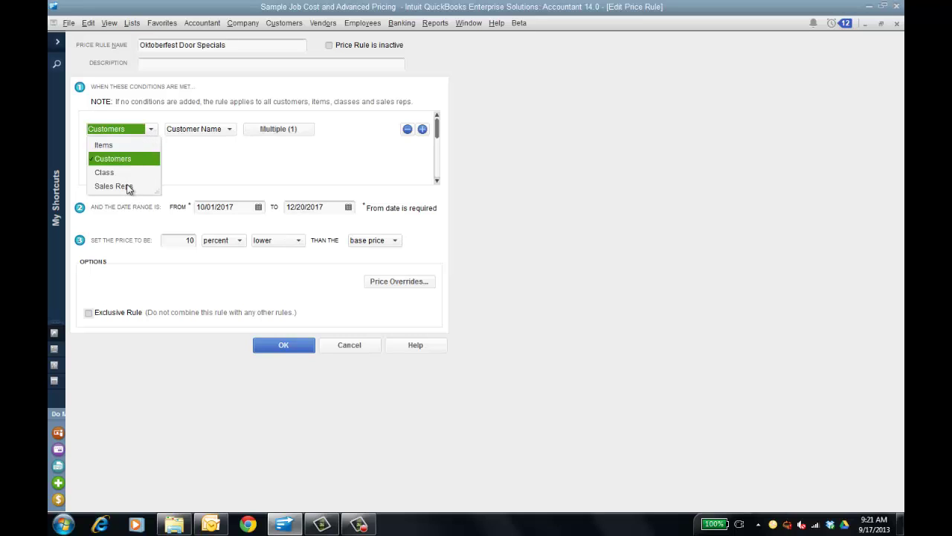
{"action": "left_click", "coordinate": [289, 157]}
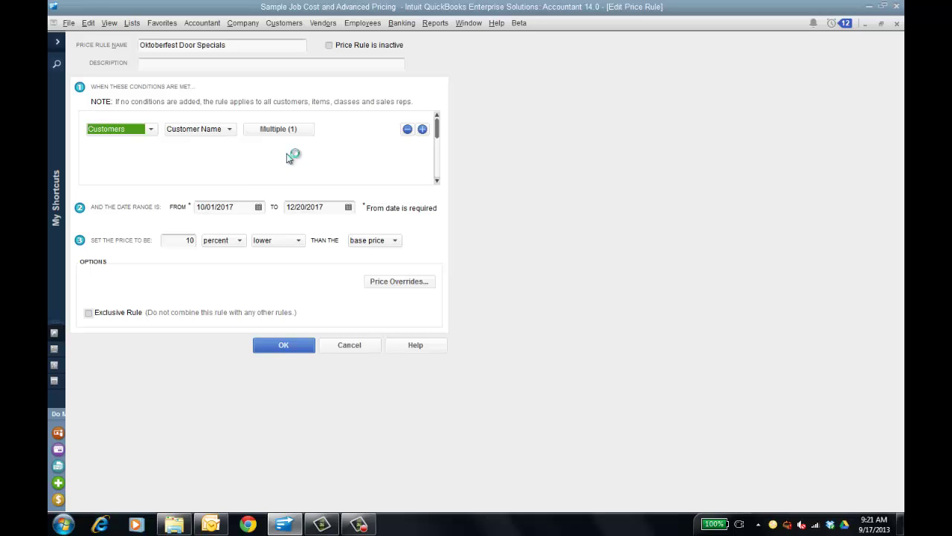
Step: Review the rule's choices for adjustment unit, direction and reference price, keeping percent, lower and base price
{"action": "left_click", "coordinate": [239, 241]}
{"action": "left_click", "coordinate": [298, 241]}
{"action": "left_click", "coordinate": [395, 240]}
{"action": "left_click", "coordinate": [430, 233]}
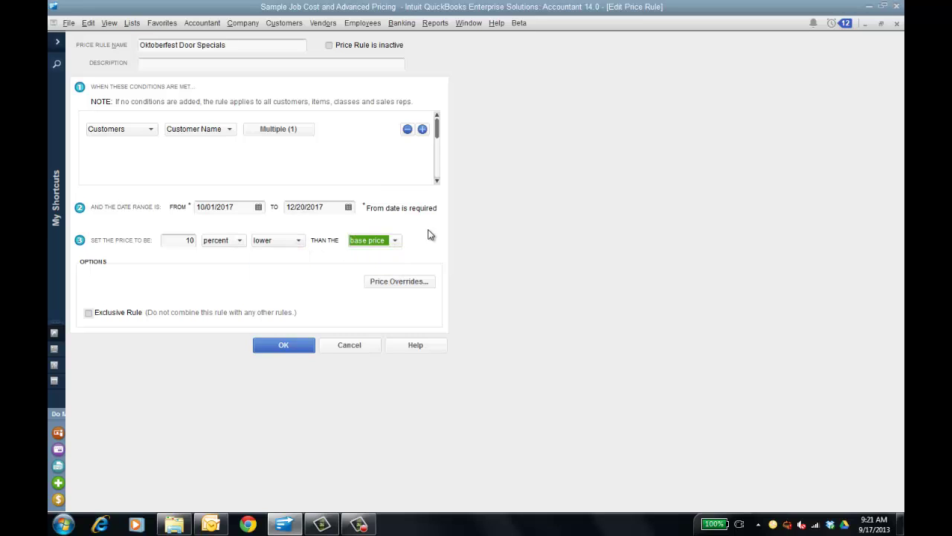
Step: Examine the price overrides of Oktoberfest Door Specials, cancel them without custom prices, and save the price rule
{"action": "left_click", "coordinate": [399, 281]}
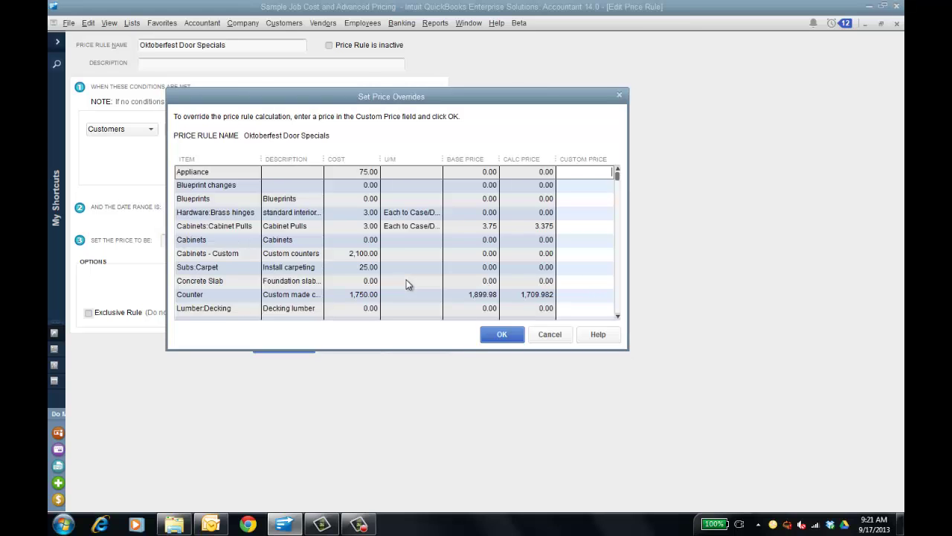
{"action": "left_click_drag", "start_coordinate": [466, 98], "coordinate": [466, 165]}
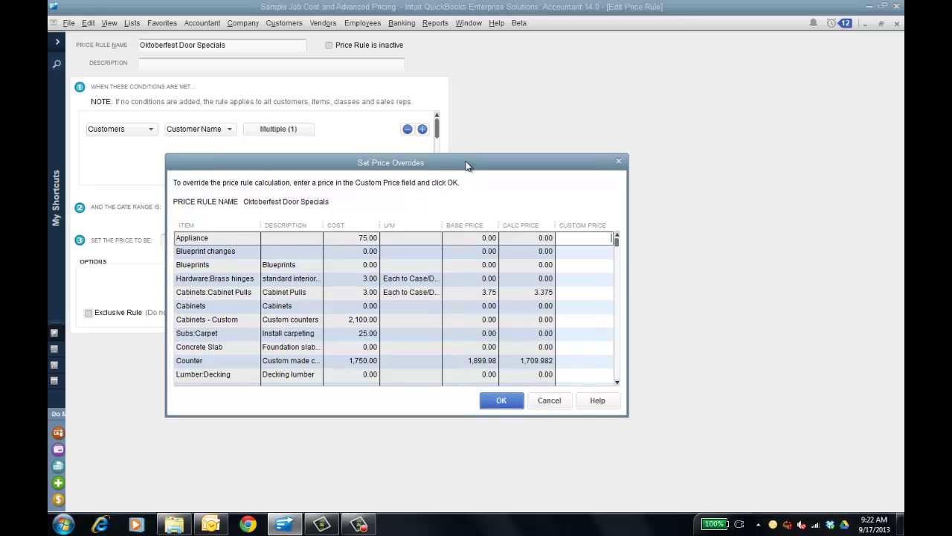
{"action": "left_click", "coordinate": [551, 401]}
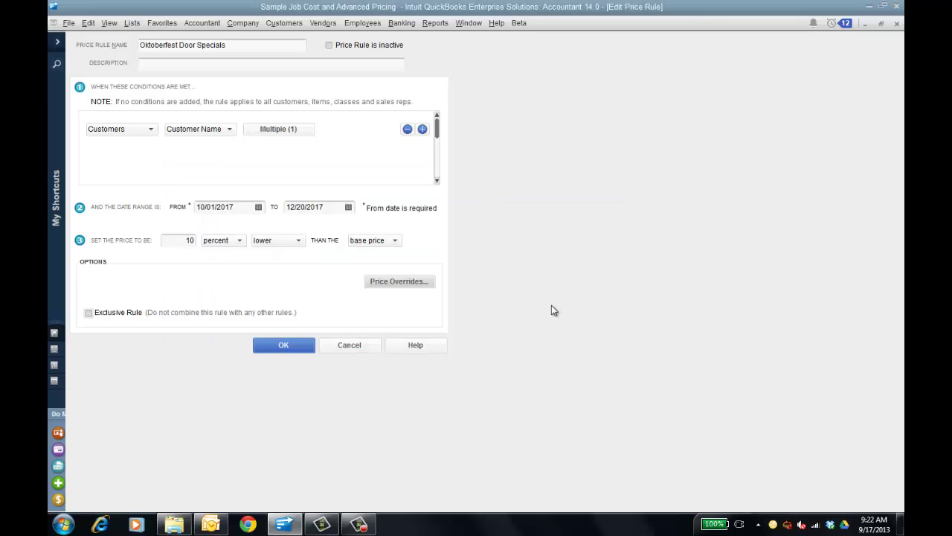
{"action": "left_click", "coordinate": [292, 345]}
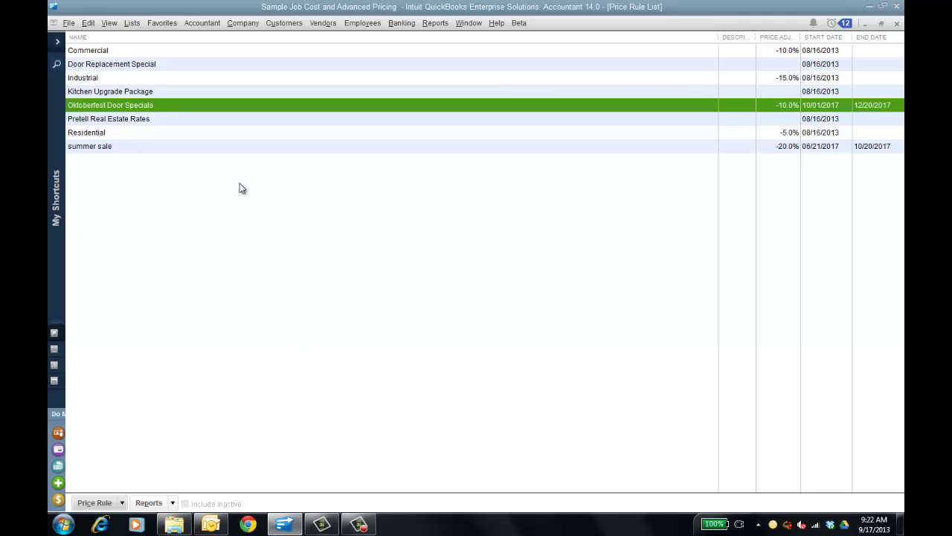
Step: Open the summer sale price rule and review its conditions, date range and price adjustment
{"action": "double_click", "coordinate": [239, 146]}
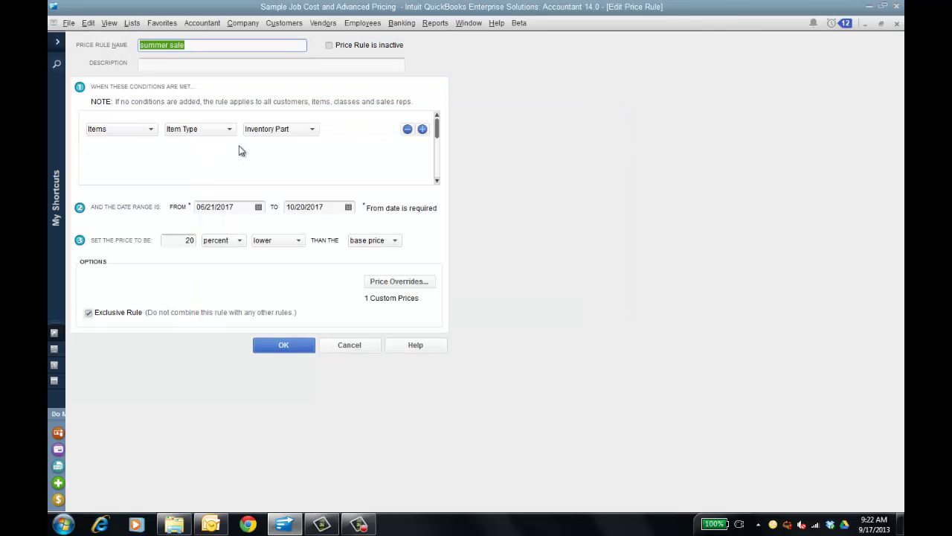
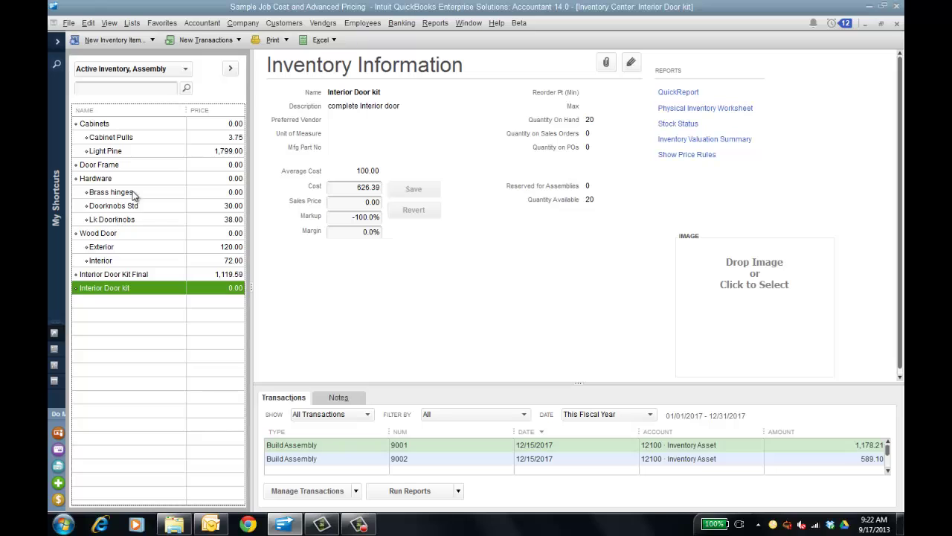
Step: Start a sales receipt from the Interior wood door item in the Inventory Center and select the customer
{"action": "left_click", "coordinate": [151, 208]}
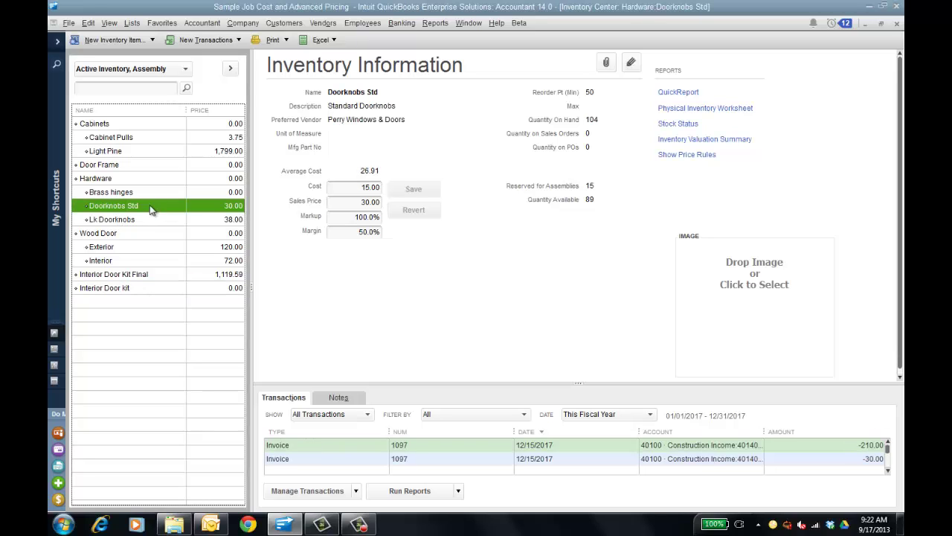
{"action": "right_click", "coordinate": [147, 264]}
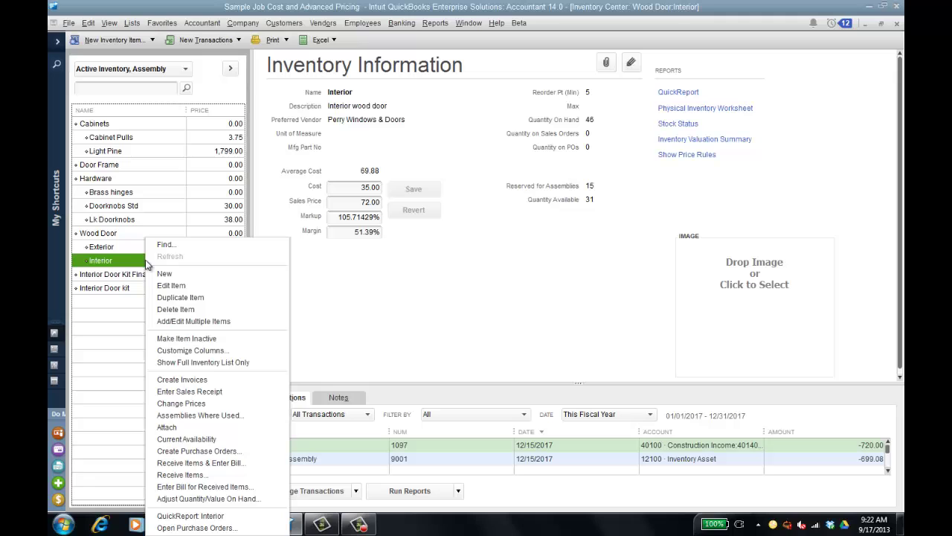
{"action": "left_click", "coordinate": [205, 382]}
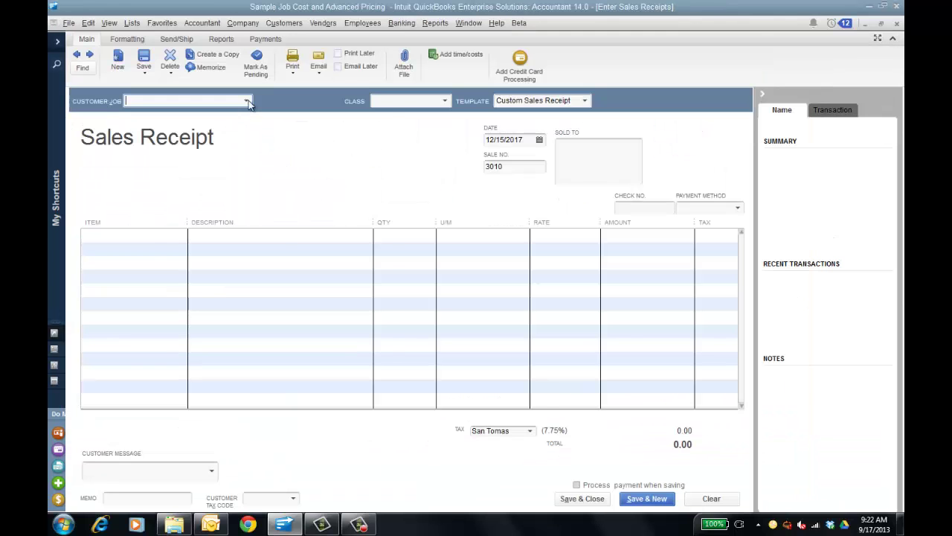
{"action": "left_click", "coordinate": [247, 102]}
{"action": "left_click", "coordinate": [158, 143]}
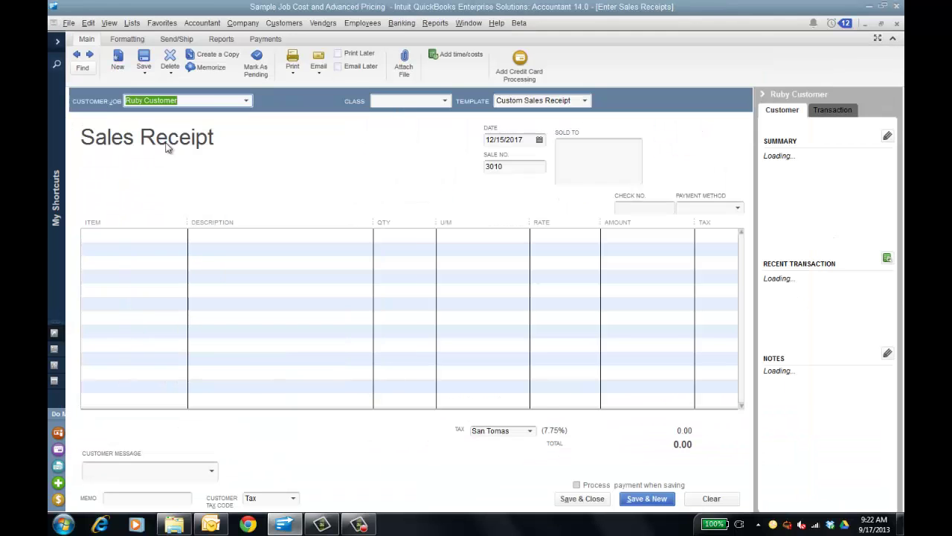
Step: Add the Wood Door:Interior item to the receipt's first line with a quantity of 2
{"action": "left_click", "coordinate": [161, 235]}
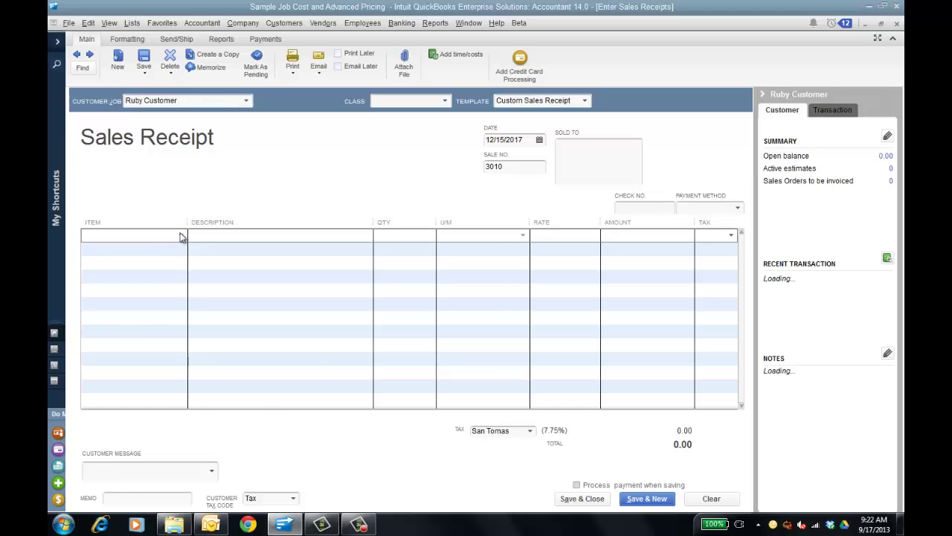
{"action": "left_click", "coordinate": [180, 235]}
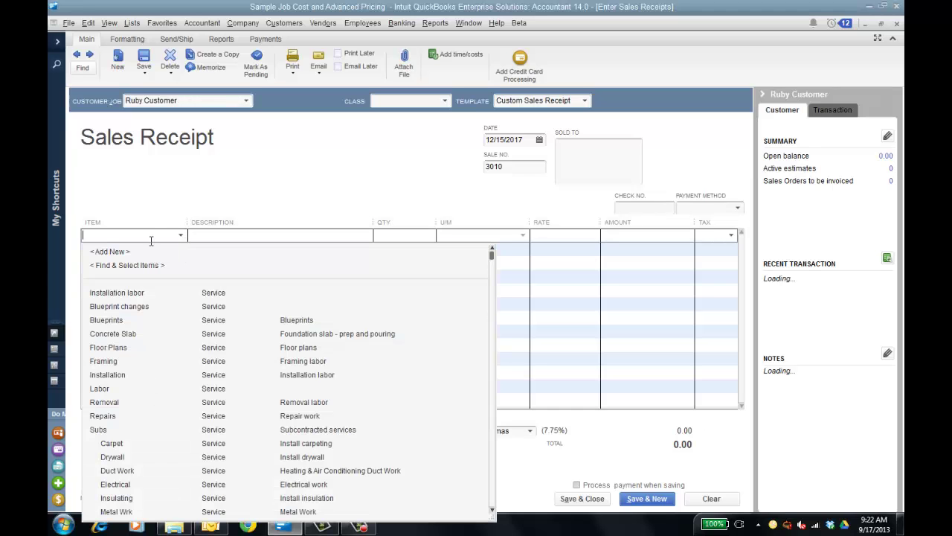
{"action": "type", "text": "Interior Door kit"}
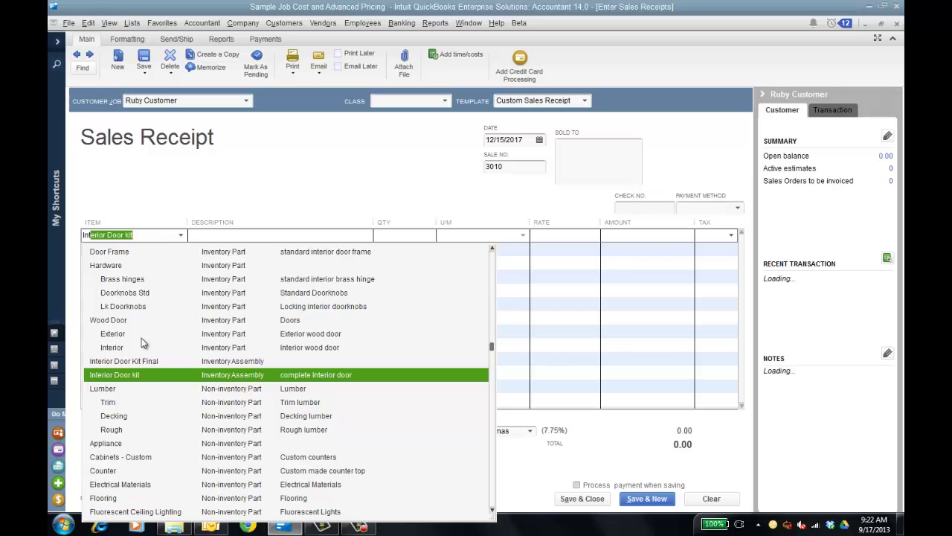
{"action": "left_click", "coordinate": [113, 347]}
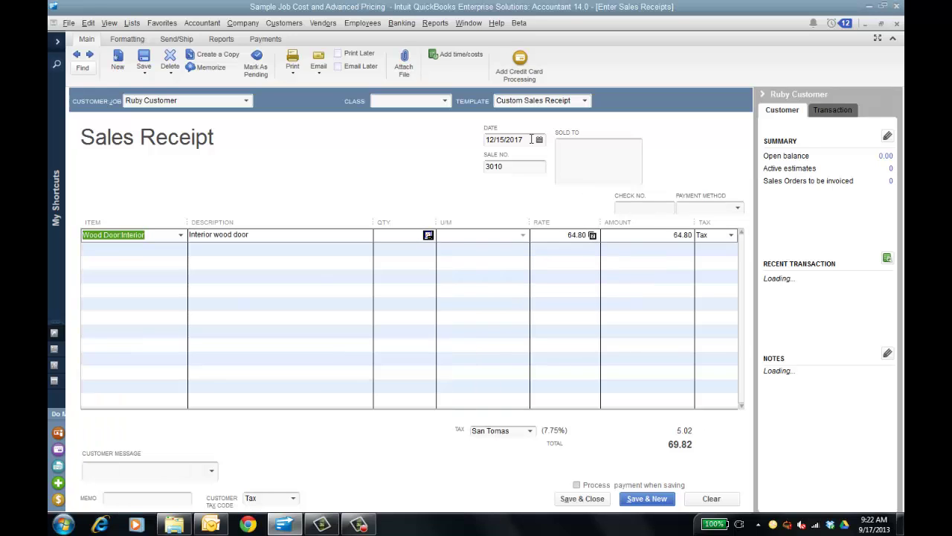
{"action": "left_click", "coordinate": [408, 238]}
{"action": "type", "text": "2"}
{"action": "key", "text": "Tab"}
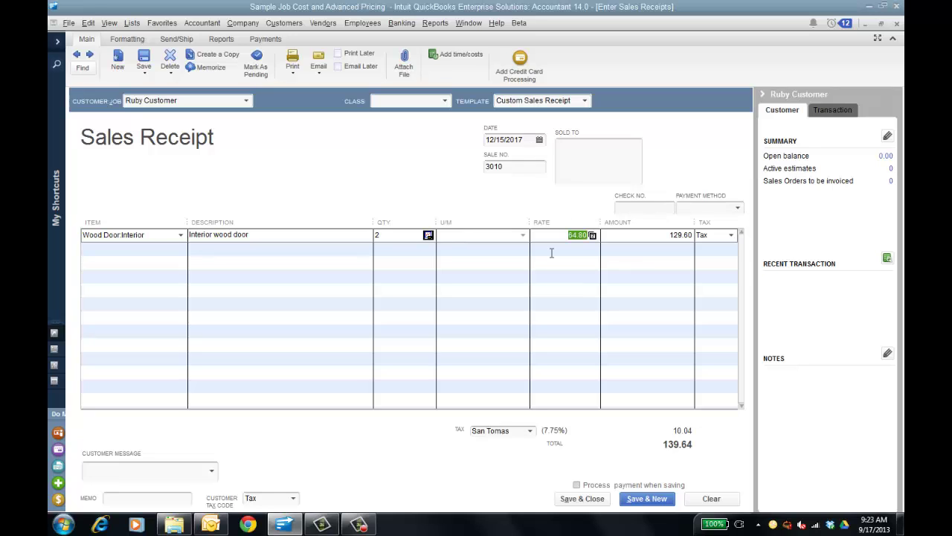
Step: Review the price rules applied to the interior door's rate, keeping Oktoberfest Door Specials applied
{"action": "left_click", "coordinate": [593, 236]}
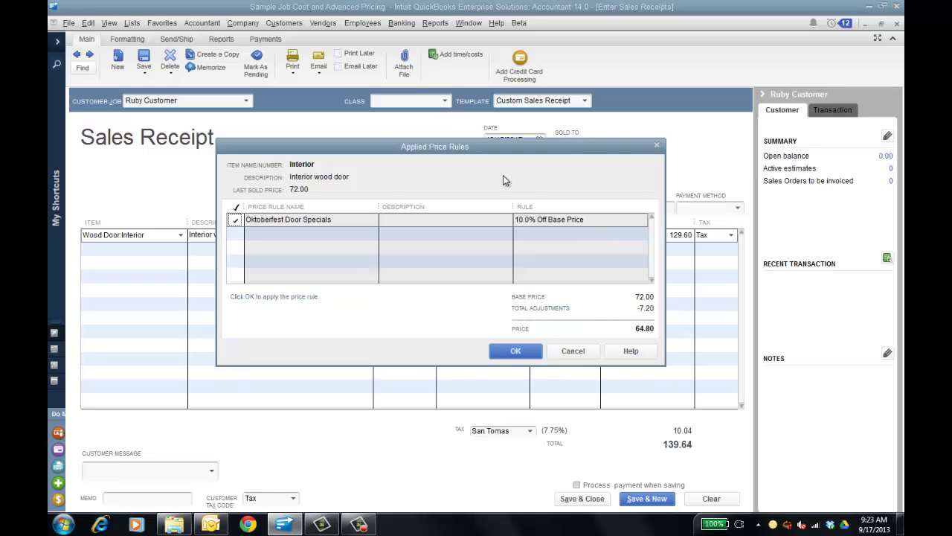
{"action": "left_click", "coordinate": [515, 352]}
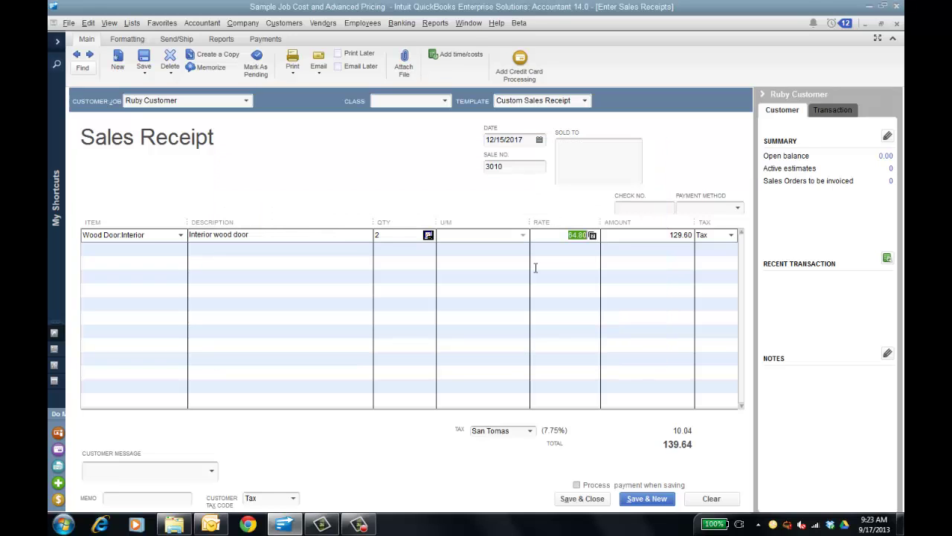
Step: Set the sales receipt's date to 01/01/2018 and check the interior door's rate
{"action": "left_click", "coordinate": [539, 141]}
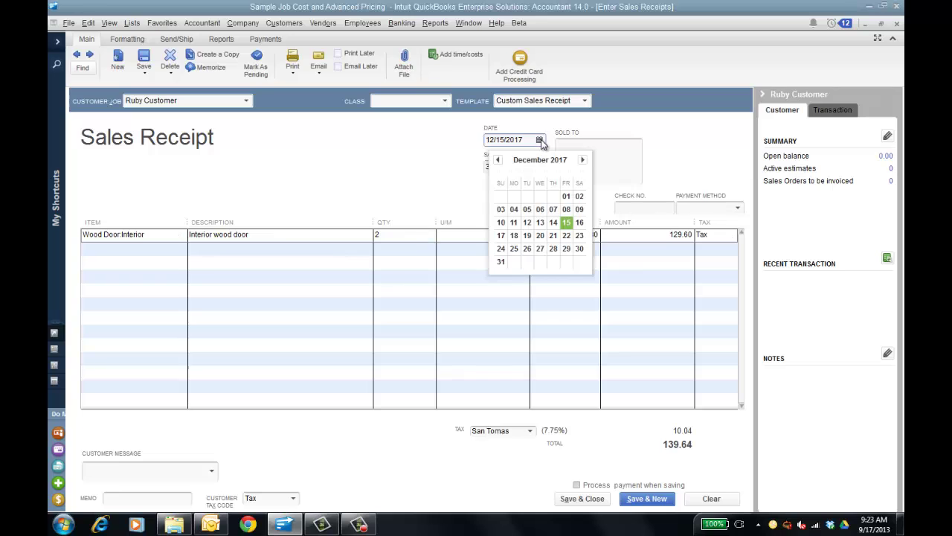
{"action": "left_click", "coordinate": [582, 161]}
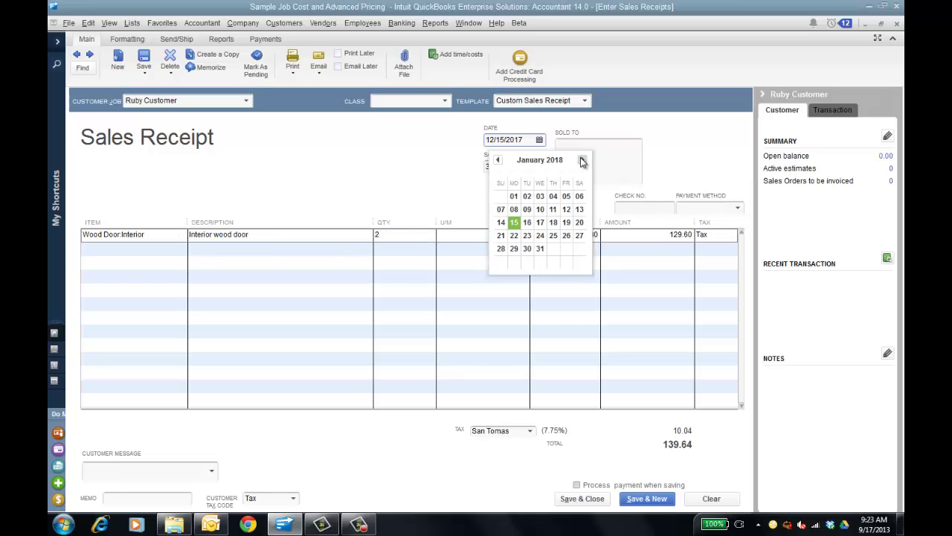
{"action": "left_click", "coordinate": [514, 196]}
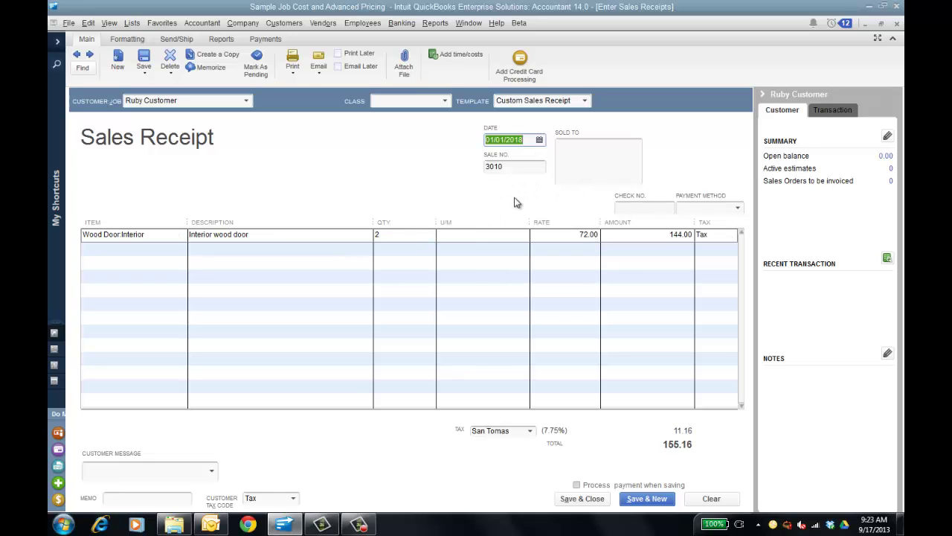
{"action": "double_click", "coordinate": [588, 236]}
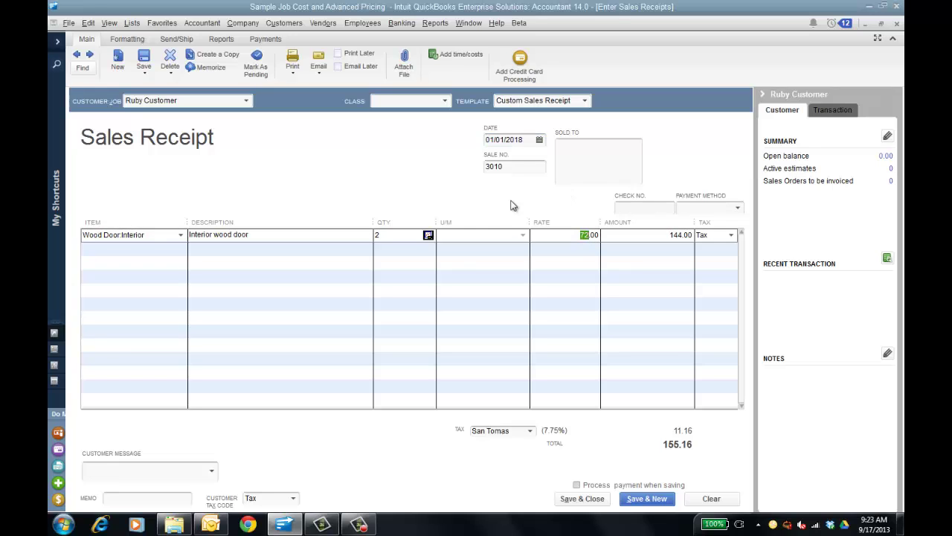
Step: Set the sales receipt's date to 10/01/2017
{"action": "left_click", "coordinate": [539, 141]}
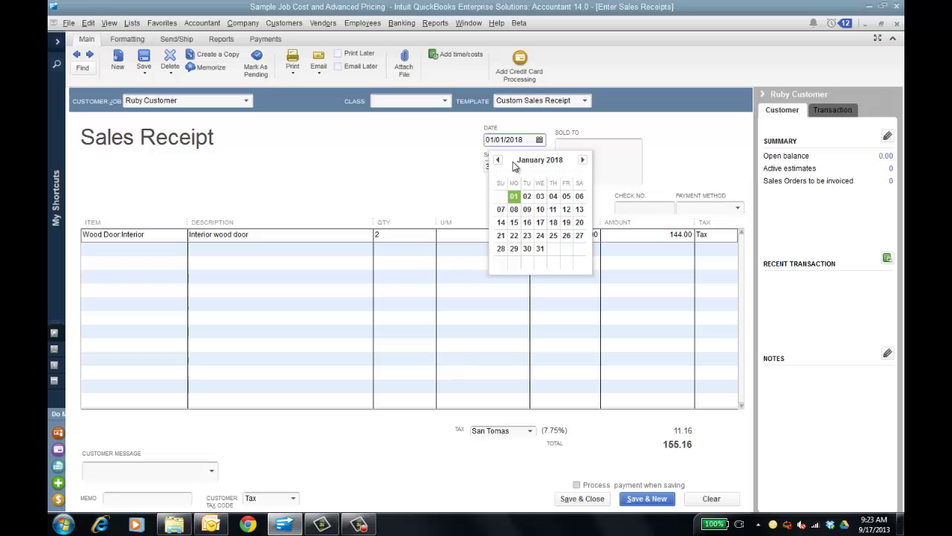
{"action": "left_click", "coordinate": [497, 161]}
{"action": "left_click", "coordinate": [497, 161]}
{"action": "left_click", "coordinate": [497, 162]}
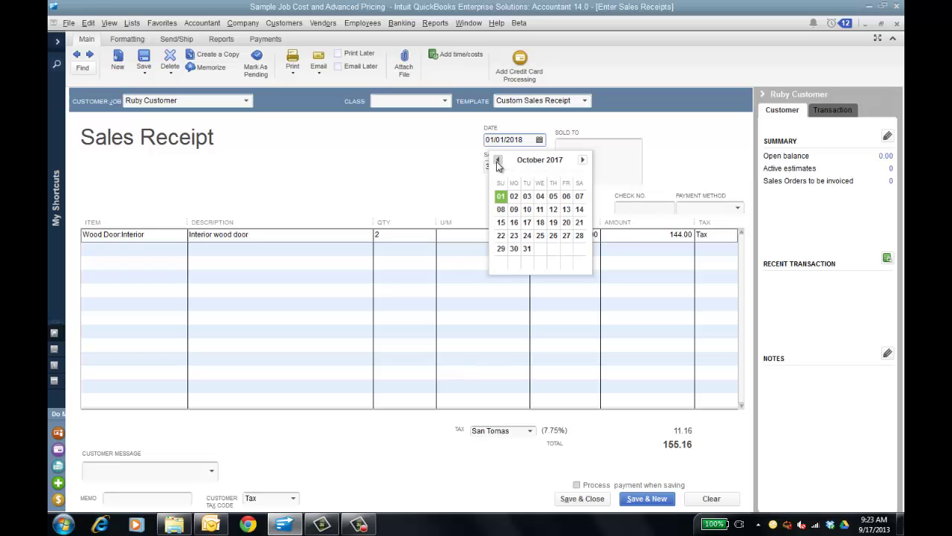
{"action": "left_click", "coordinate": [501, 198]}
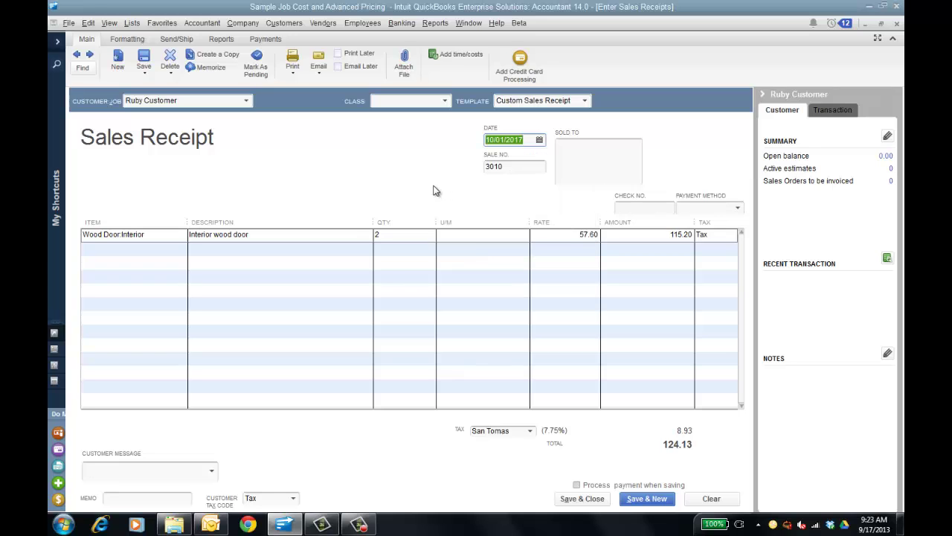
Step: Examine the rules applied to the door's rate, try combining Oktoberfest Door Specials with the exclusive summer sale, deselect it and cancel
{"action": "left_click", "coordinate": [549, 235]}
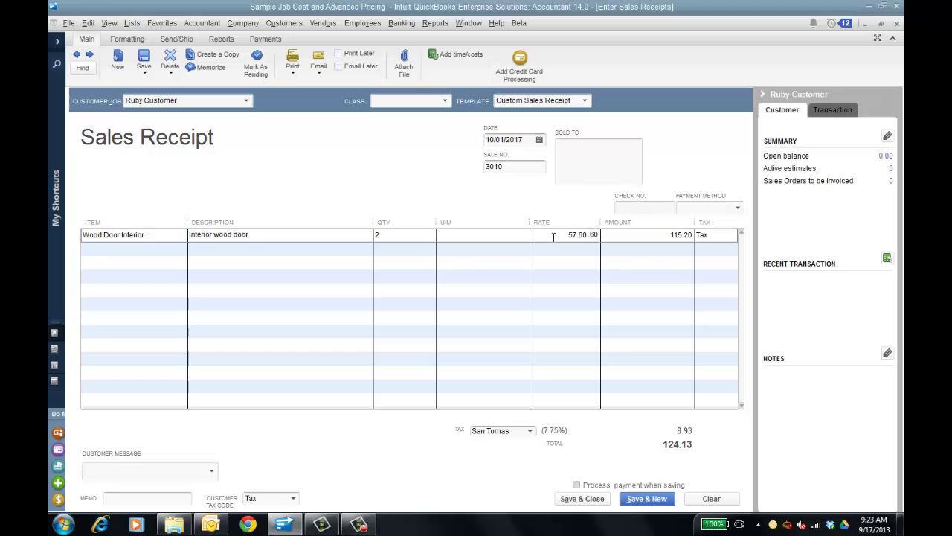
{"action": "left_click", "coordinate": [592, 235]}
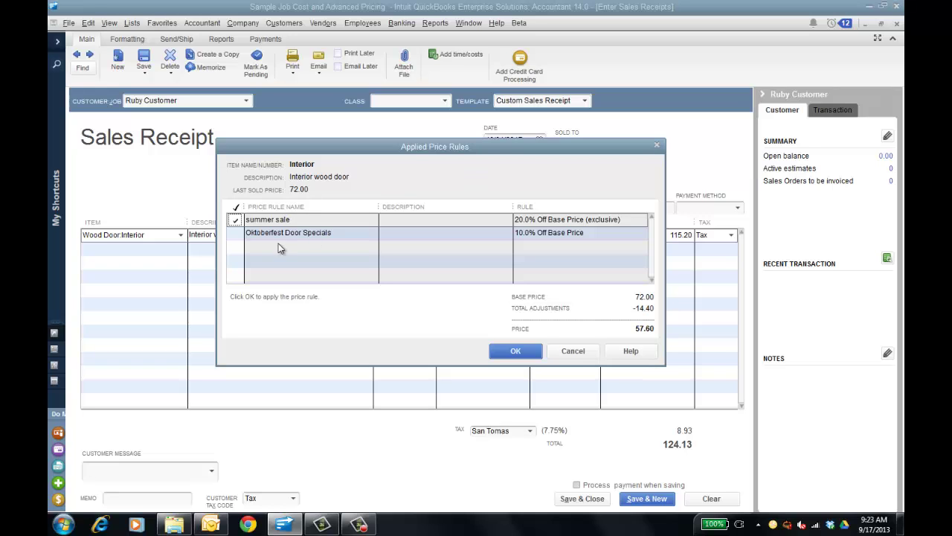
{"action": "left_click", "coordinate": [237, 233]}
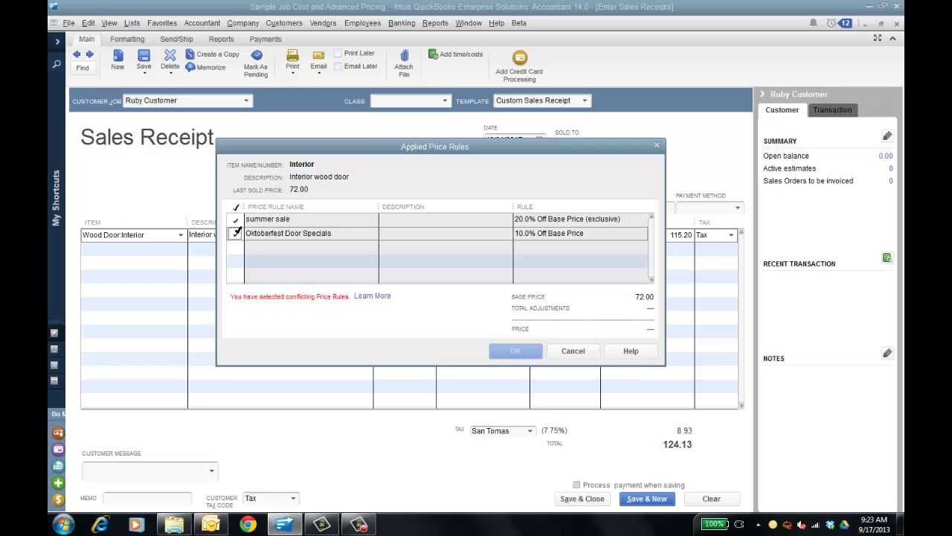
{"action": "left_click", "coordinate": [237, 233]}
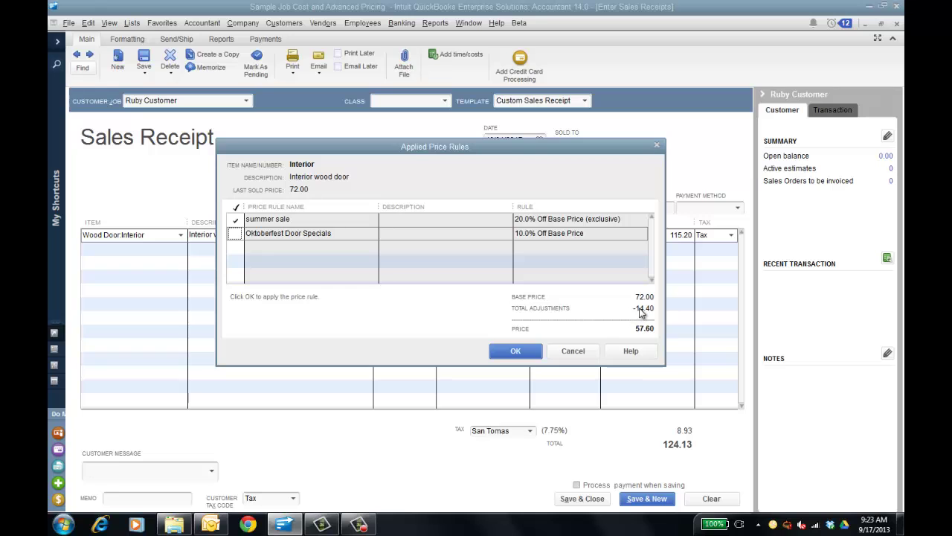
{"action": "left_click", "coordinate": [586, 351]}
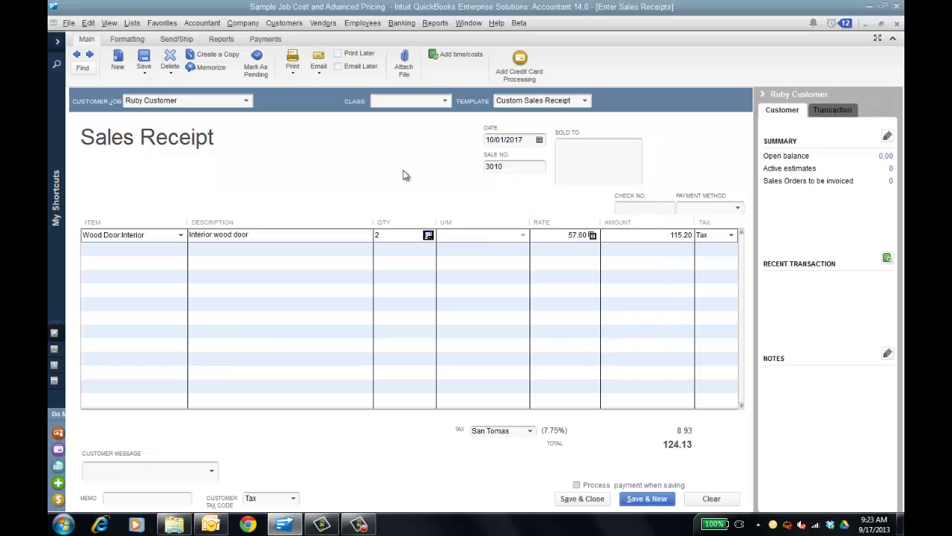
Step: Switch to the open Inventory Center window and open the Doorknobs Std item for editing
{"action": "left_click", "coordinate": [54, 382]}
{"action": "left_click", "coordinate": [55, 208]}
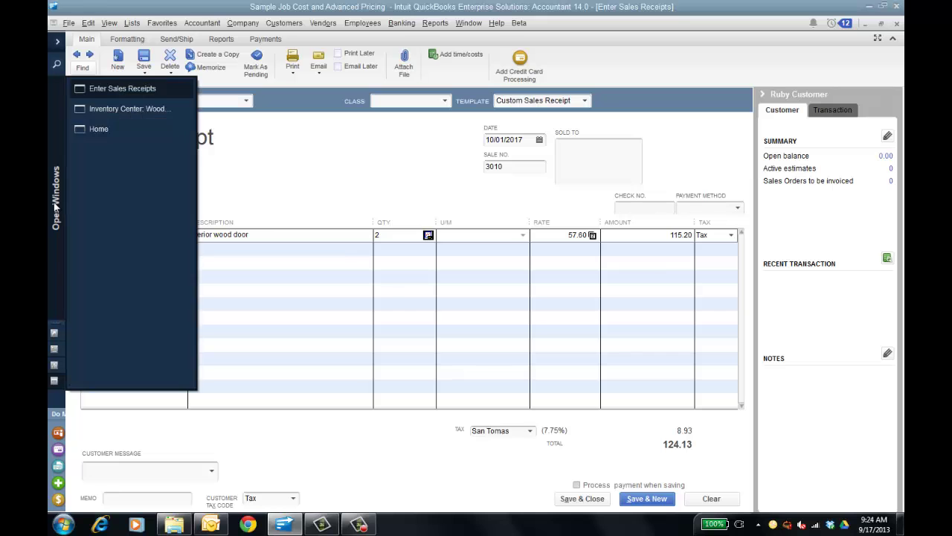
{"action": "left_click", "coordinate": [123, 110]}
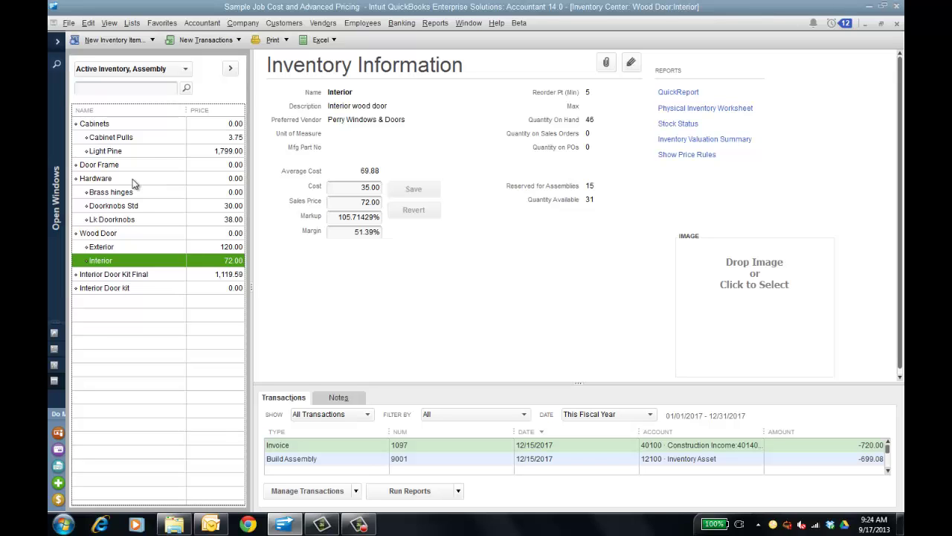
{"action": "left_click", "coordinate": [137, 207]}
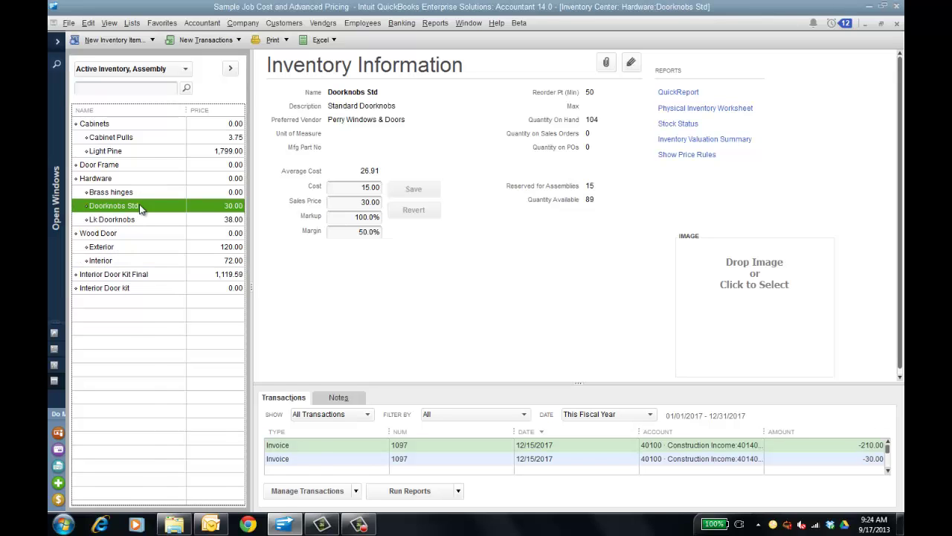
{"action": "right_click", "coordinate": [141, 209]}
{"action": "left_click", "coordinate": [187, 254]}
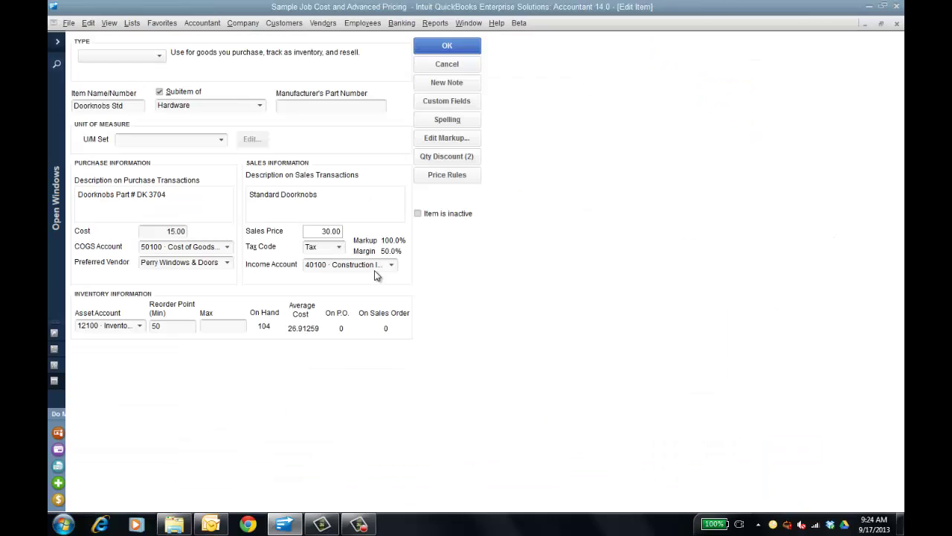
Step: Review the quantity discounts of Doorknobs Std, keep them as defined, and close the item
{"action": "left_click", "coordinate": [449, 159]}
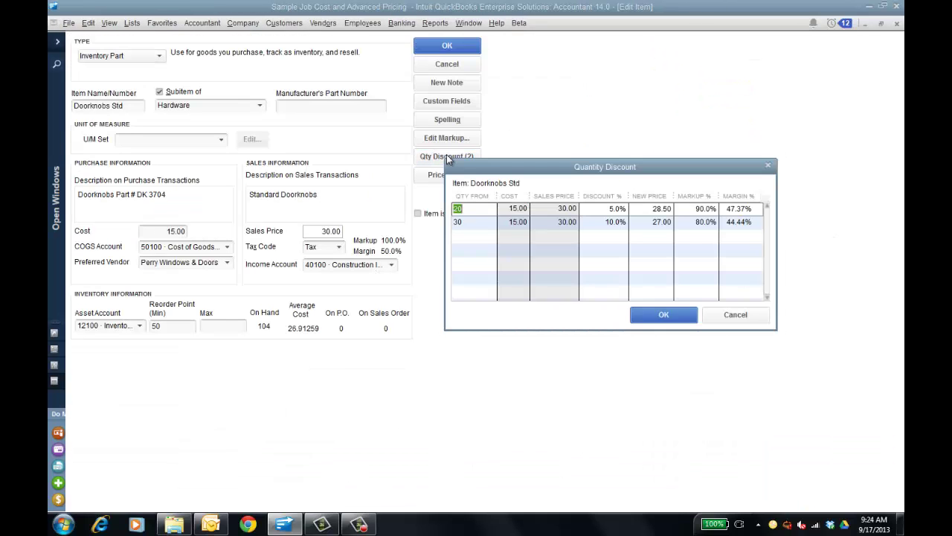
{"action": "left_click_drag", "start_coordinate": [478, 174], "coordinate": [454, 197]}
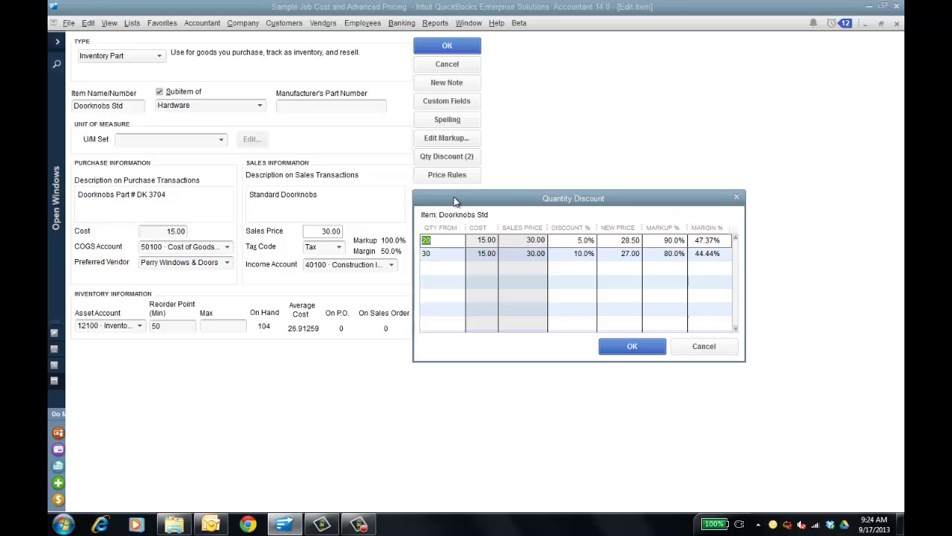
{"action": "left_click", "coordinate": [633, 347]}
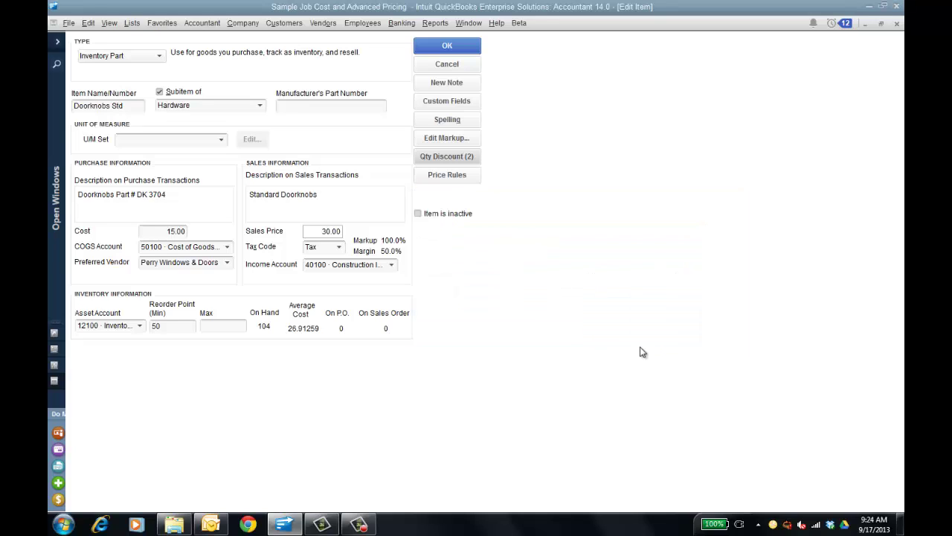
{"action": "left_click", "coordinate": [447, 46]}
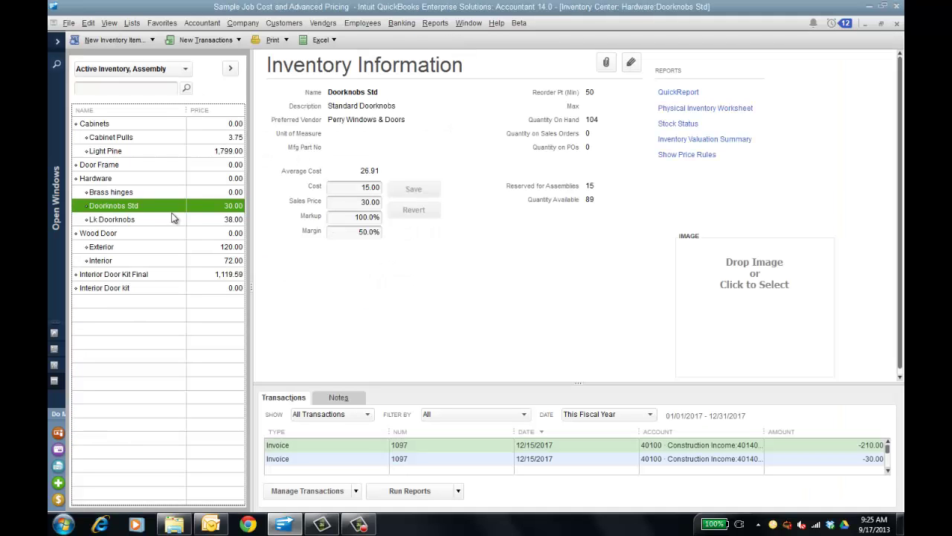
Step: Switch back to the open sales receipt and add the Doorknobs Std item on its second line
{"action": "left_click", "coordinate": [56, 197]}
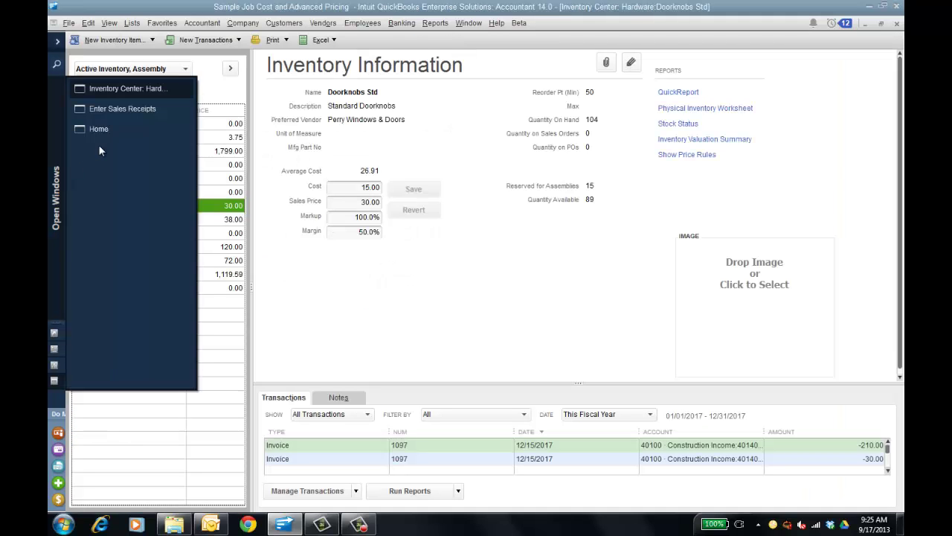
{"action": "left_click", "coordinate": [125, 108]}
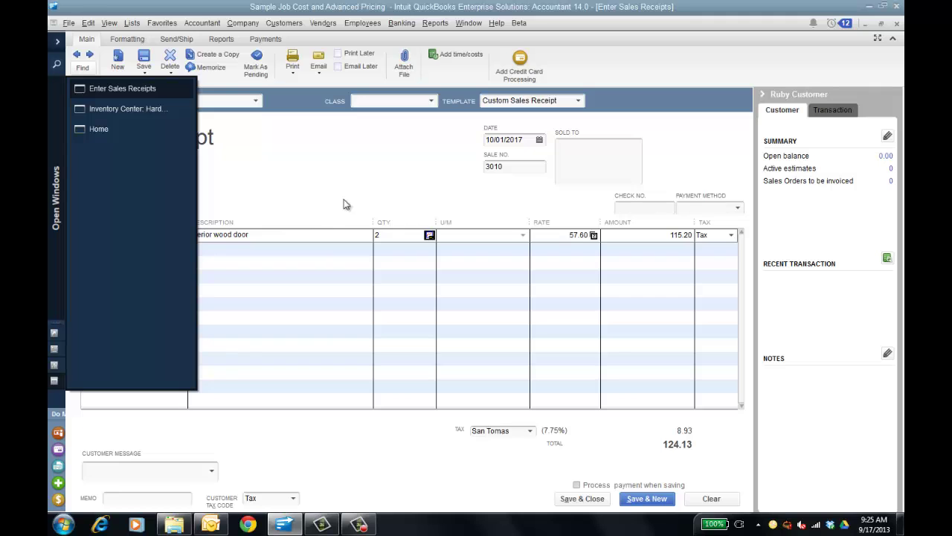
{"action": "left_click", "coordinate": [156, 250]}
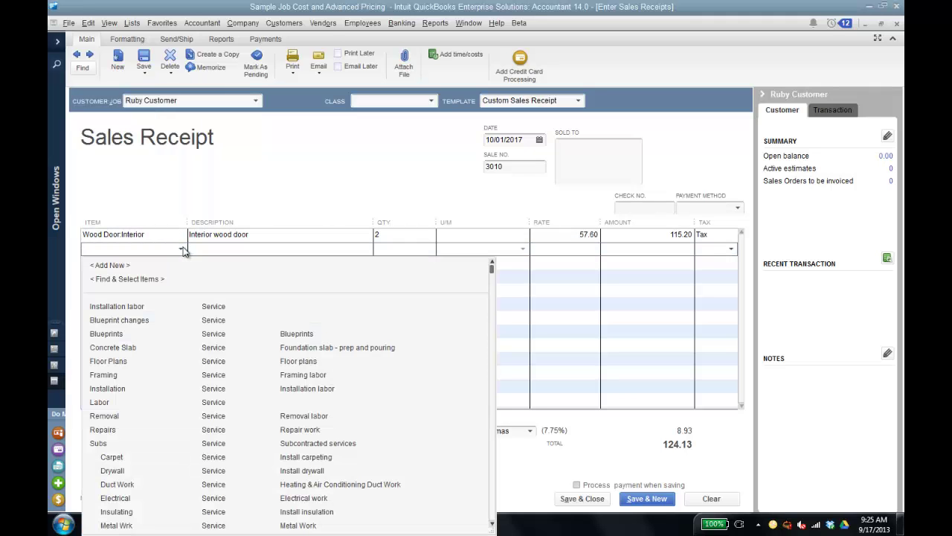
{"action": "left_click", "coordinate": [181, 249]}
{"action": "left_click_drag", "start_coordinate": [491, 270], "coordinate": [491, 335]}
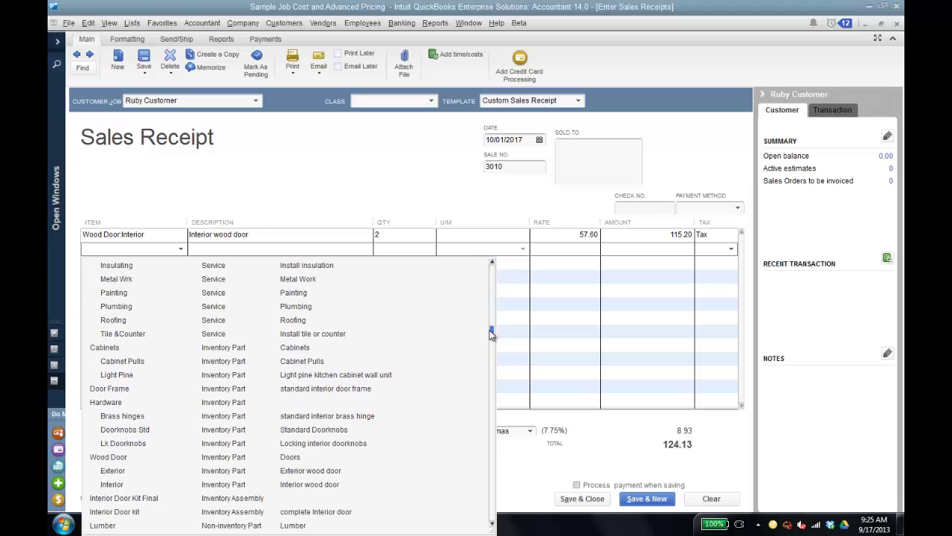
{"action": "left_click", "coordinate": [141, 430]}
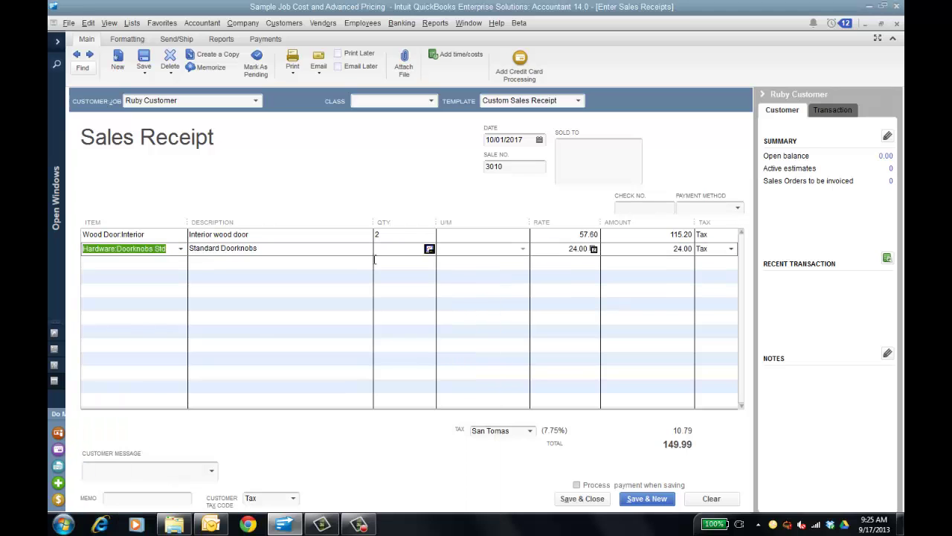
Step: Deselect the summer sale price rule for the Doorknobs Std line so its rate uses the base price
{"action": "left_click", "coordinate": [387, 248]}
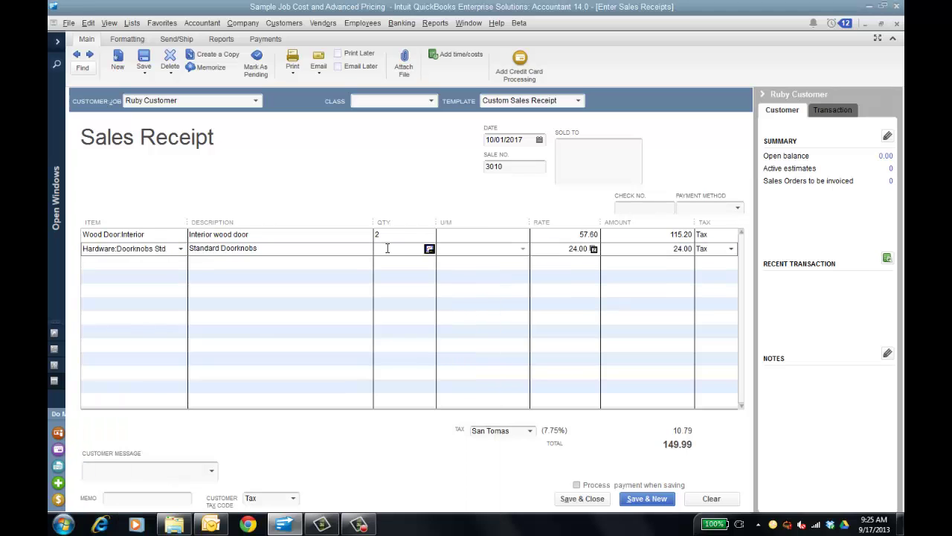
{"action": "left_click", "coordinate": [594, 248]}
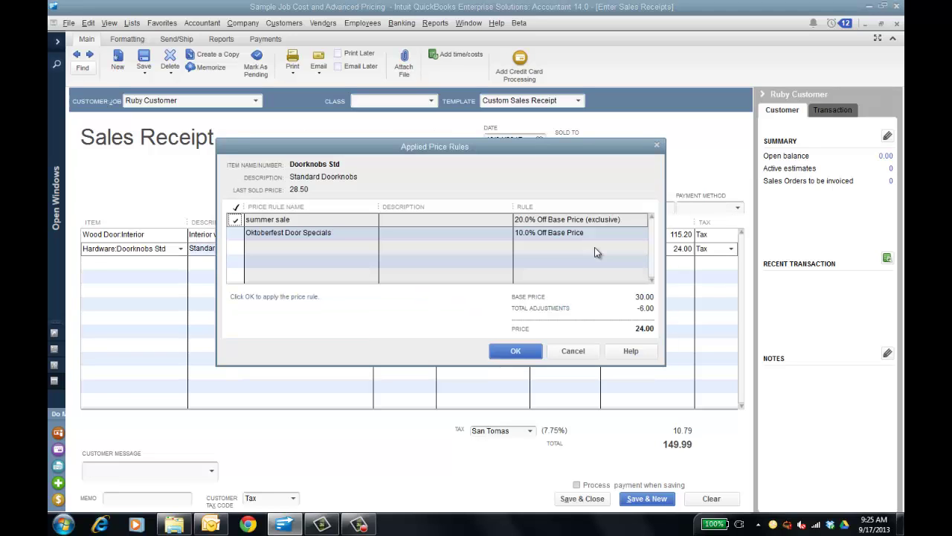
{"action": "left_click", "coordinate": [235, 220]}
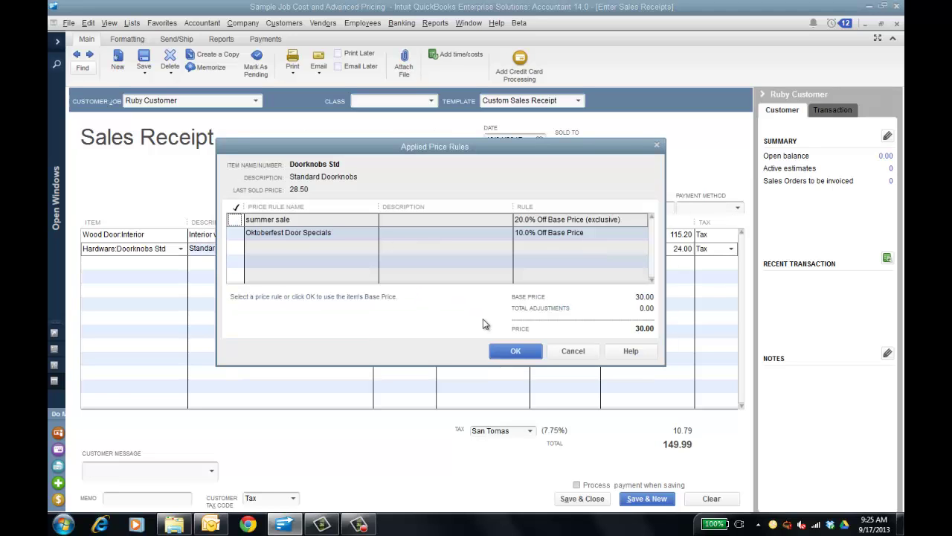
{"action": "left_click", "coordinate": [514, 351]}
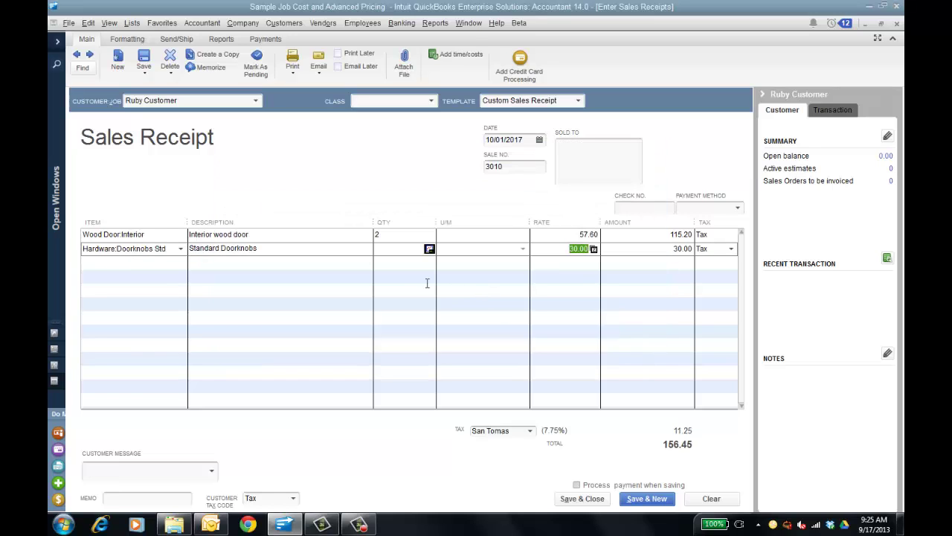
Step: Enter a quantity of 20 for the Doorknobs Std line
{"action": "left_click", "coordinate": [401, 249]}
{"action": "type", "text": "20"}
{"action": "key", "text": "Tab"}
Step: Set the Doorknobs Std quantity to 30 and review the price rules available for its rate, keeping them as they are
{"action": "left_click", "coordinate": [380, 249]}
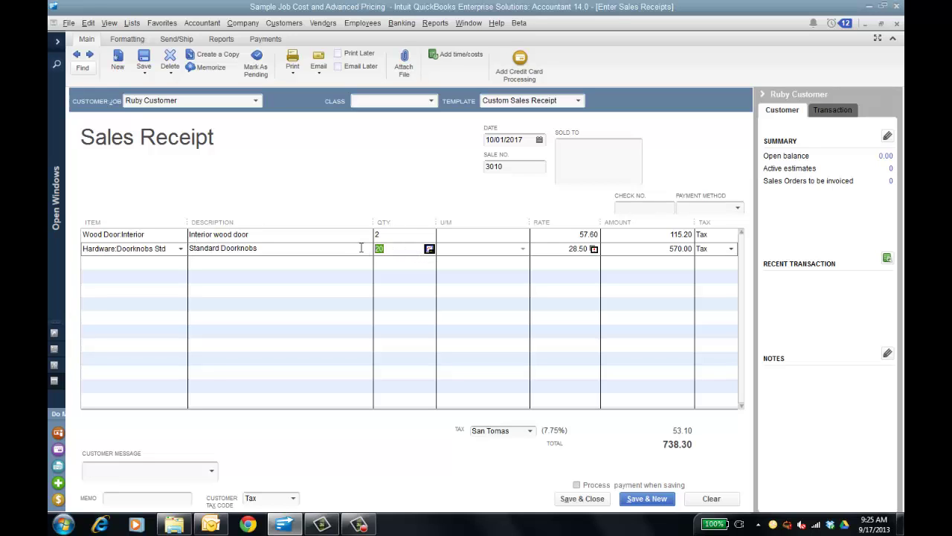
{"action": "type", "text": "30"}
{"action": "key", "text": "Tab"}
{"action": "left_click", "coordinate": [594, 250]}
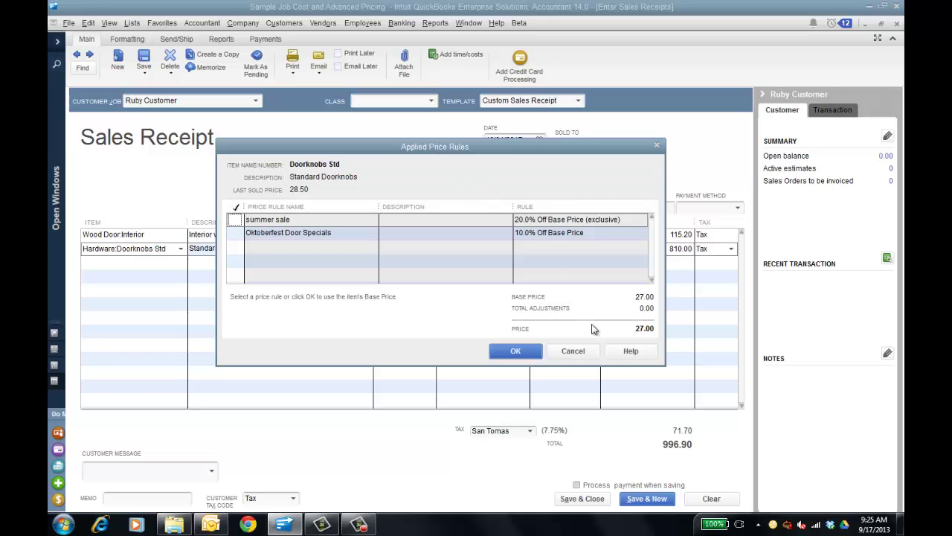
{"action": "left_click", "coordinate": [573, 351]}
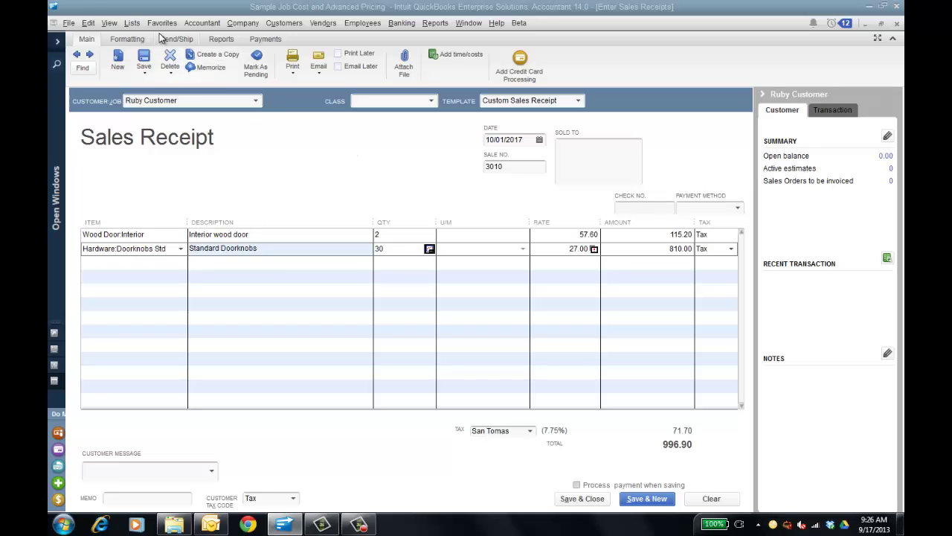
Step: Switch to the open Inventory Center window and open the Brass hinges item for editing
{"action": "left_click", "coordinate": [131, 23]}
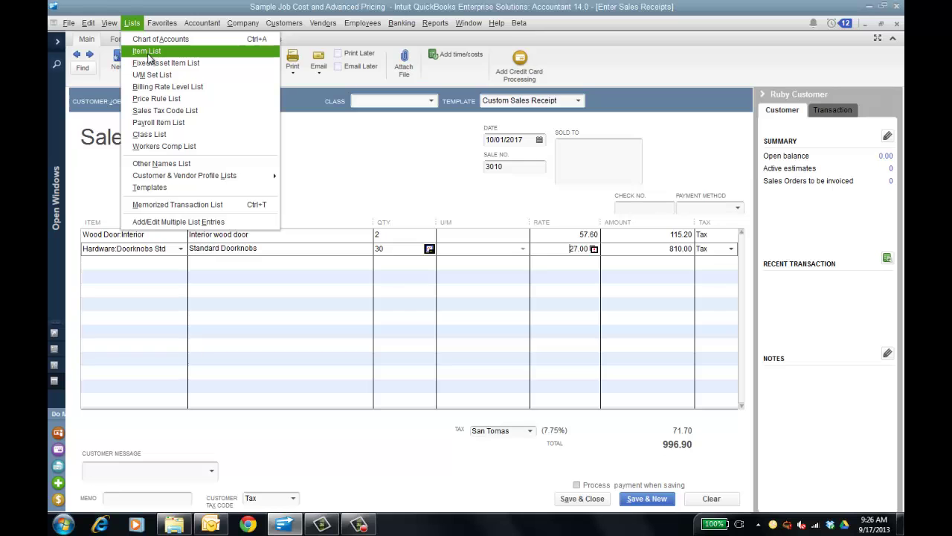
{"action": "left_click", "coordinate": [56, 141]}
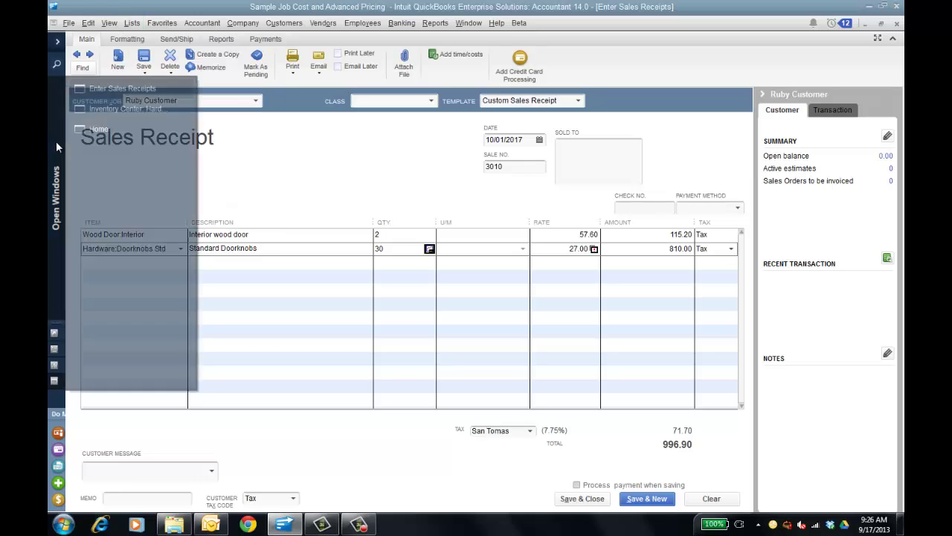
{"action": "left_click", "coordinate": [120, 108]}
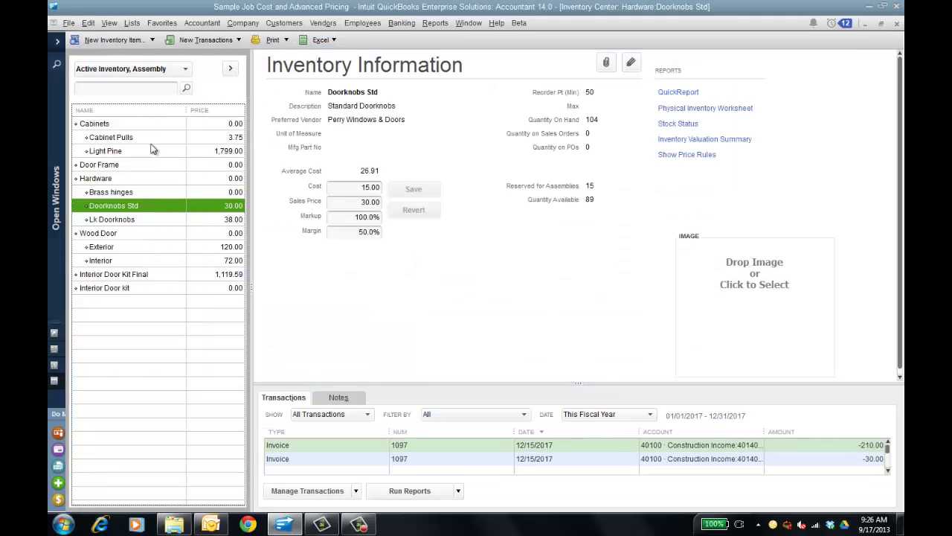
{"action": "left_click", "coordinate": [123, 193]}
{"action": "right_click", "coordinate": [125, 193]}
{"action": "left_click", "coordinate": [170, 240]}
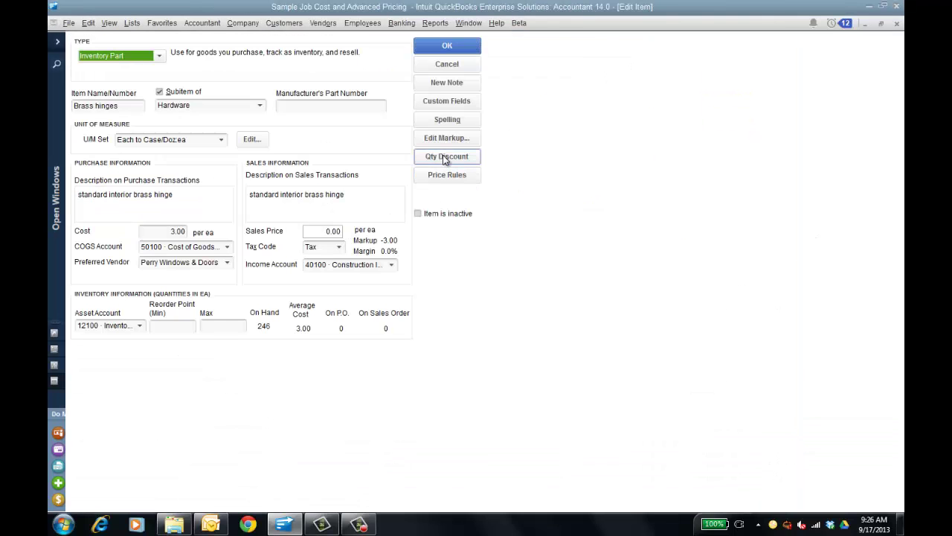
Step: Review the price rules of Brass hinges with the rule name column widened, and close the item without changes
{"action": "left_click", "coordinate": [446, 176]}
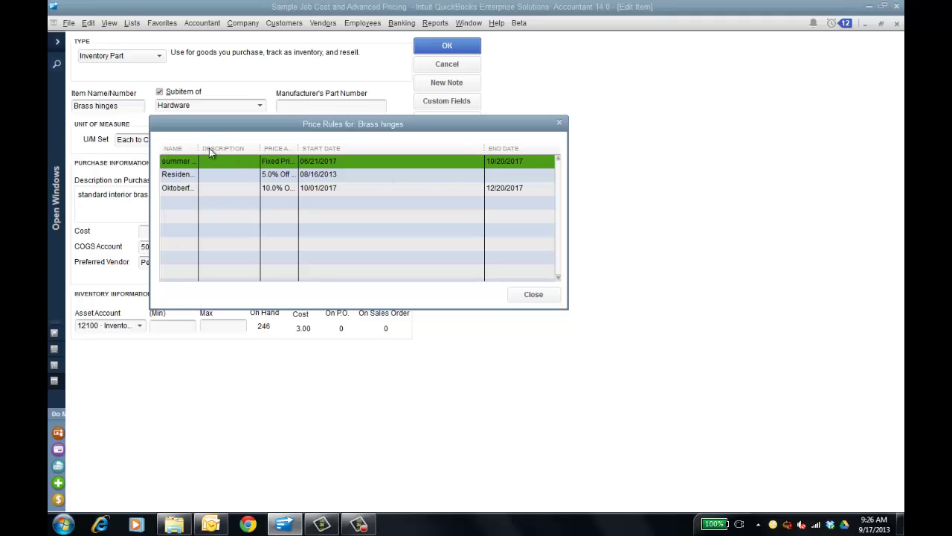
{"action": "left_click_drag", "start_coordinate": [197, 146], "coordinate": [246, 160]}
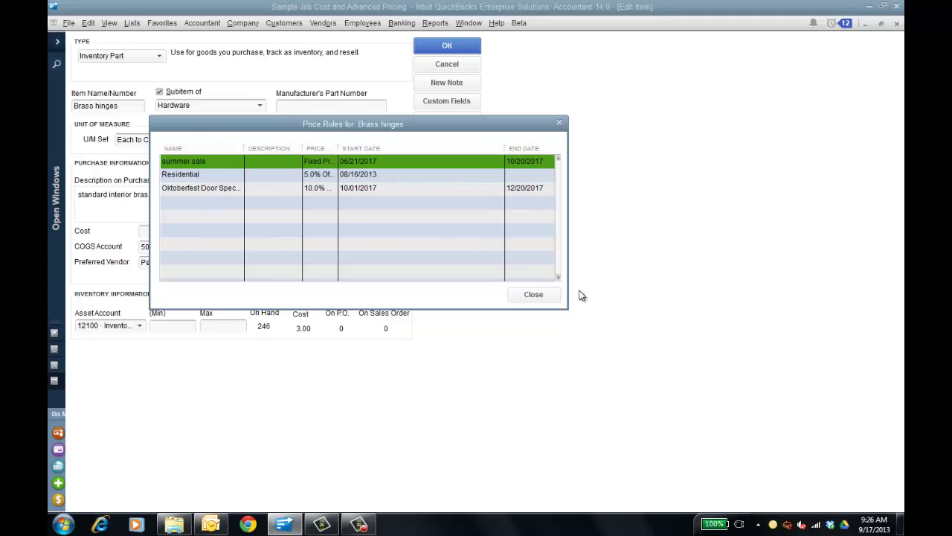
{"action": "left_click", "coordinate": [547, 298]}
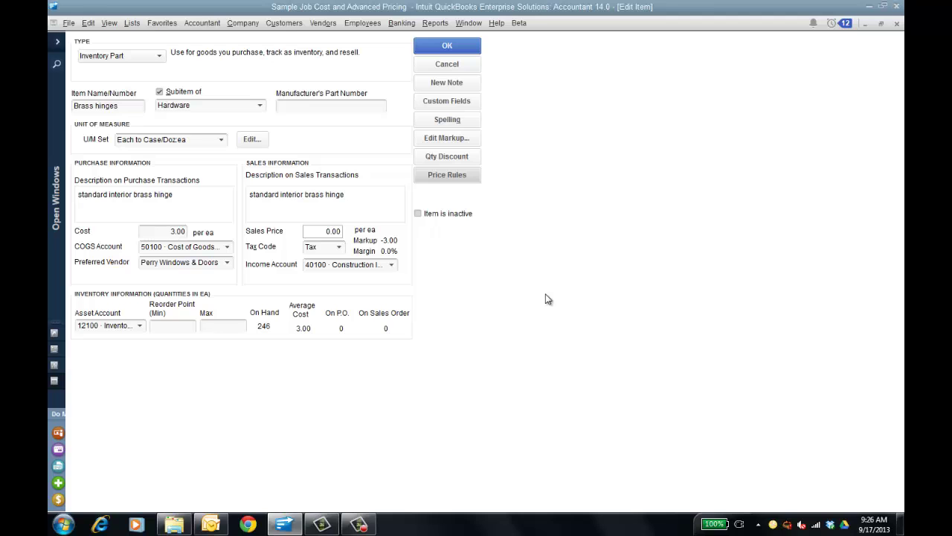
{"action": "left_click", "coordinate": [447, 64]}
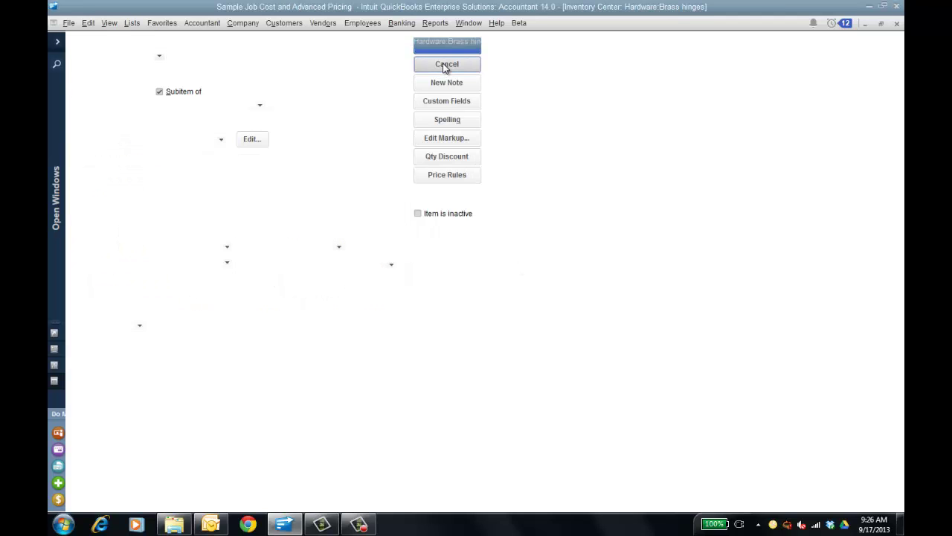
Step: Open the summer sale rule from the Price Rule List and examine its custom price overrides, leaving them as defined
{"action": "left_click", "coordinate": [132, 23]}
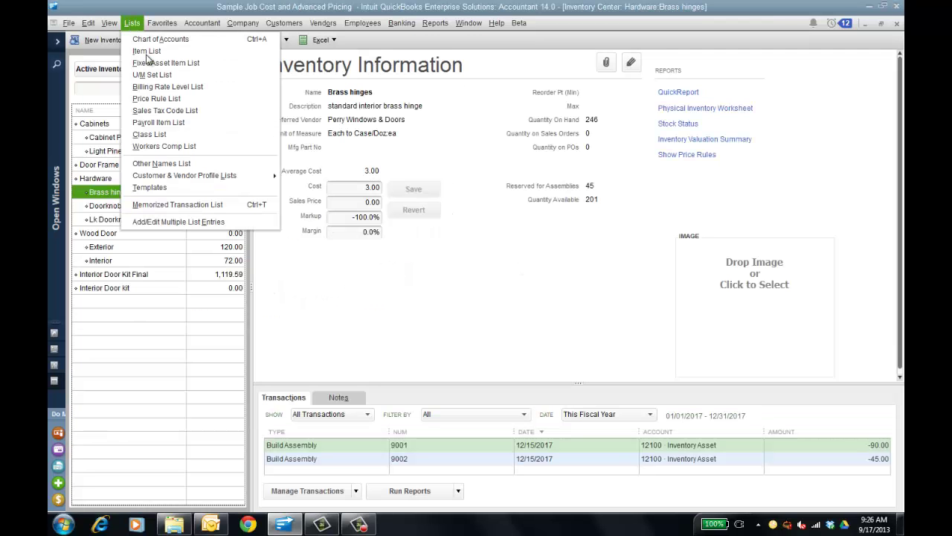
{"action": "left_click", "coordinate": [169, 99]}
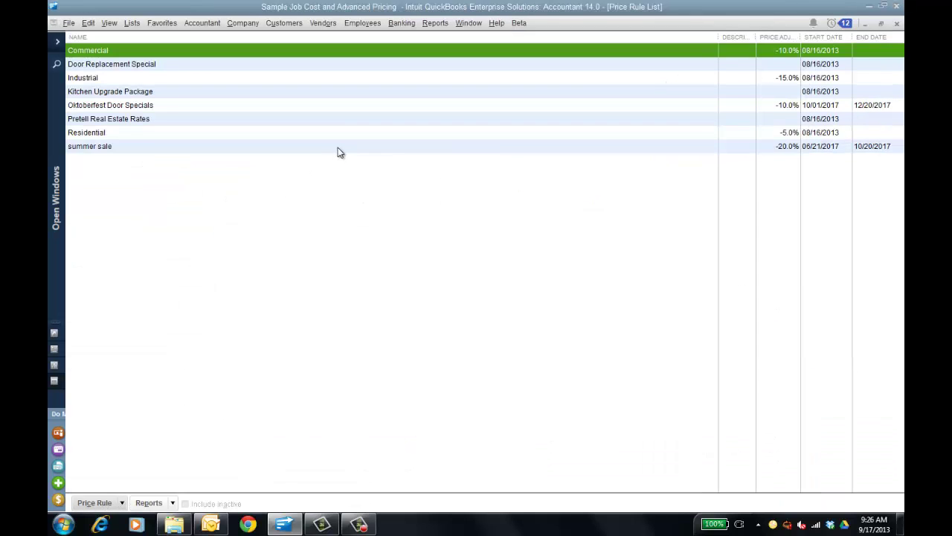
{"action": "left_click", "coordinate": [338, 149]}
{"action": "double_click", "coordinate": [338, 151]}
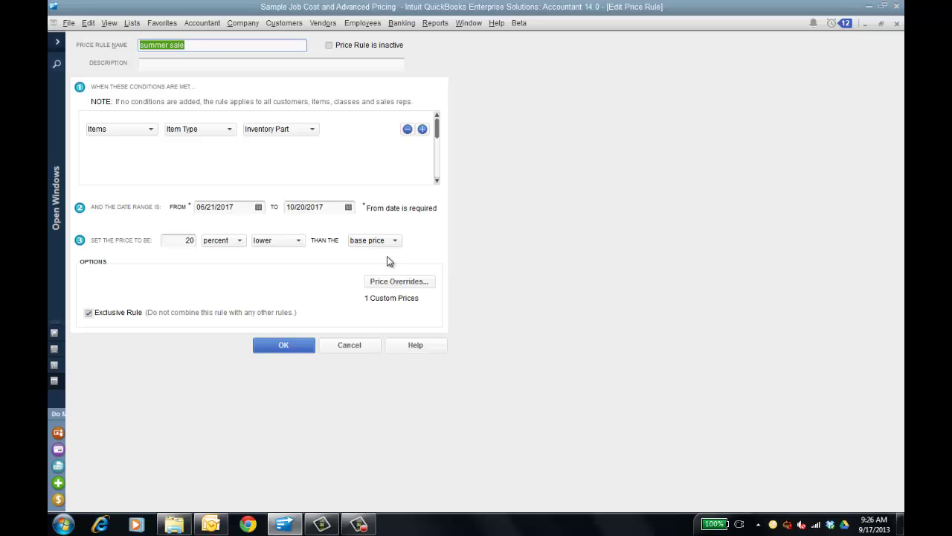
{"action": "left_click", "coordinate": [406, 282]}
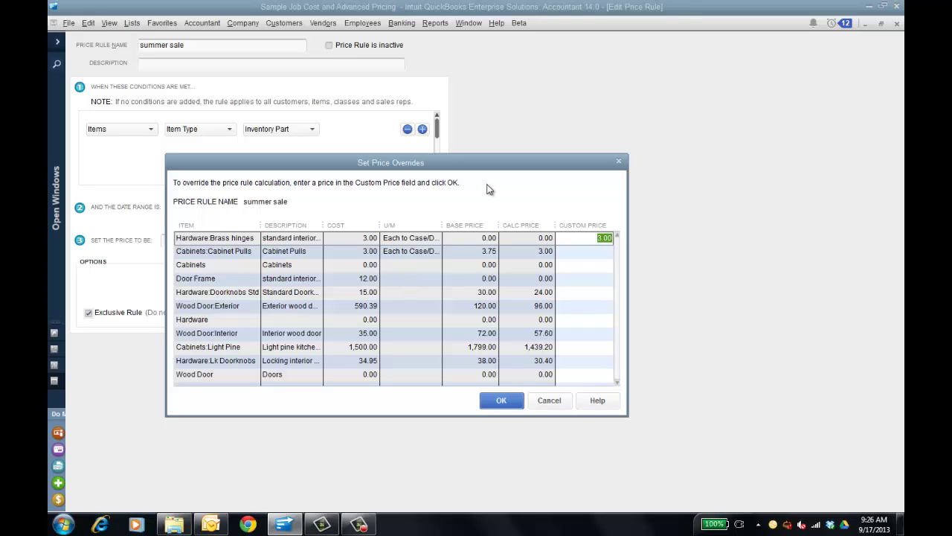
{"action": "left_click", "coordinate": [554, 401]}
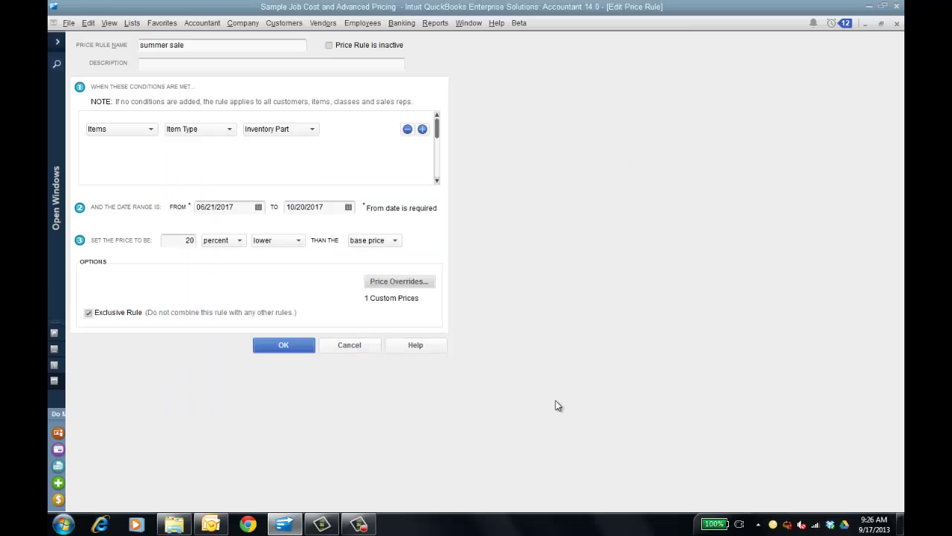
Step: Add Hardware:Brass hinges as the third line of the open sales receipt and review the price rules applied to its rate
{"action": "mouse_move", "coordinate": [48, 149]}
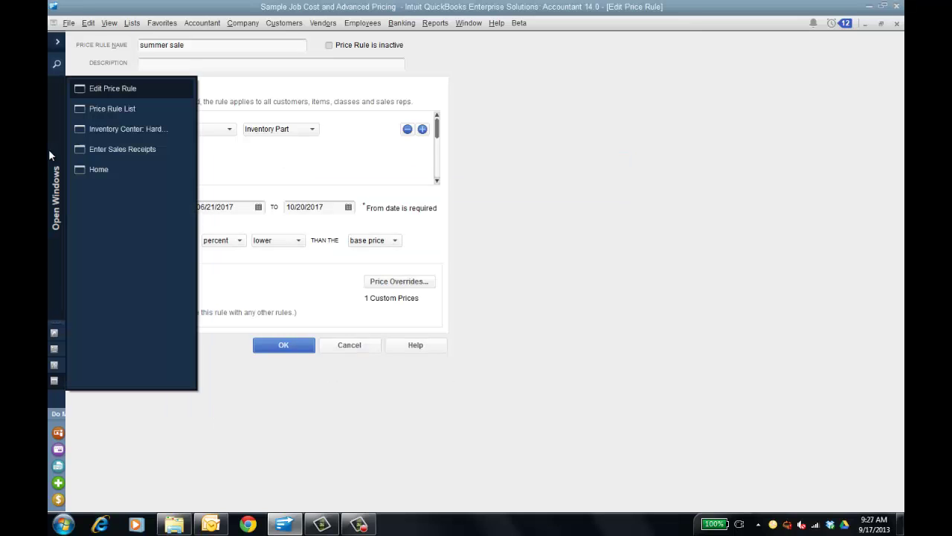
{"action": "left_click", "coordinate": [124, 148]}
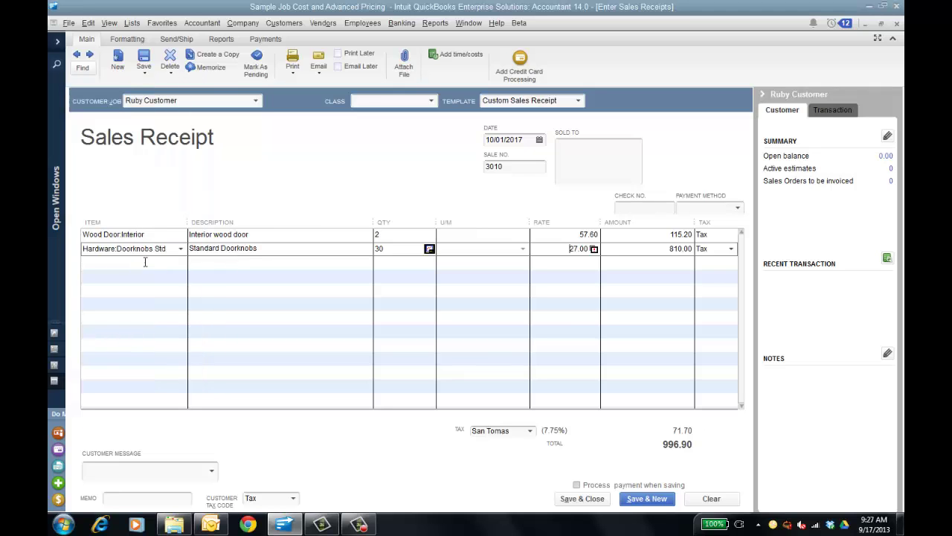
{"action": "left_click", "coordinate": [146, 261]}
{"action": "left_click", "coordinate": [181, 263]}
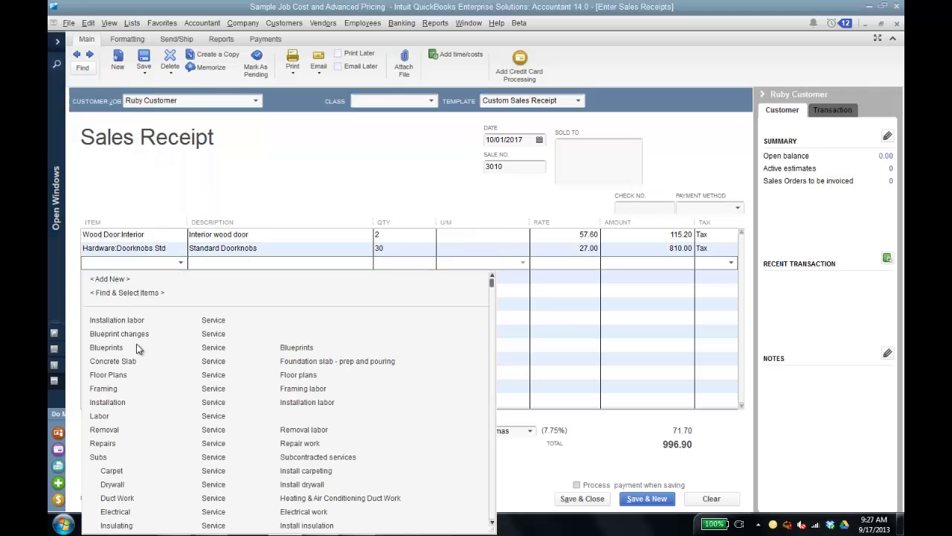
{"action": "type", "text": "Hardware:Brass hinges"}
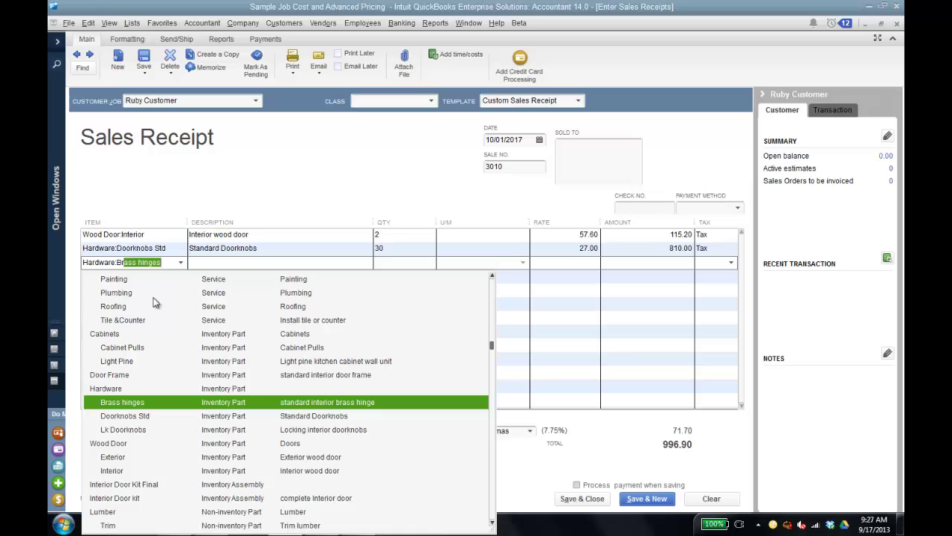
{"action": "left_click", "coordinate": [174, 401]}
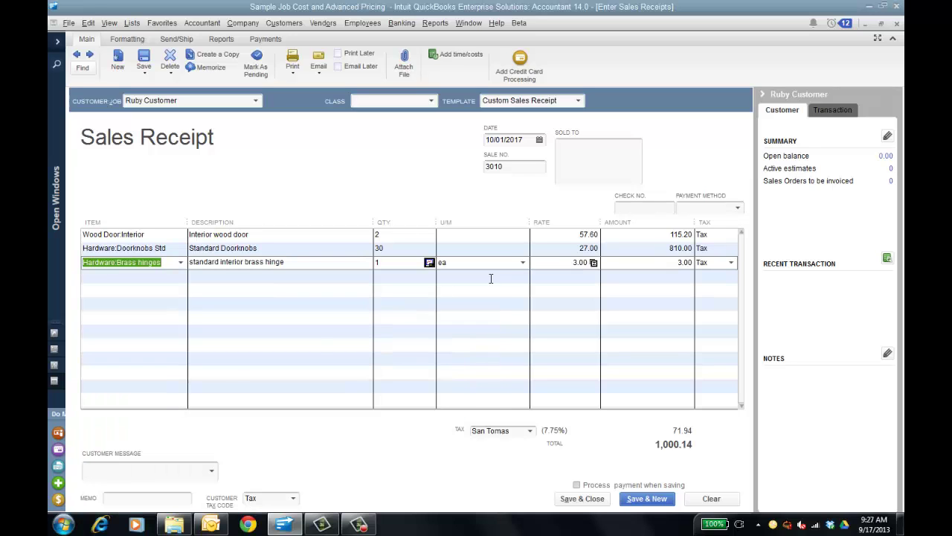
{"action": "left_click", "coordinate": [593, 262]}
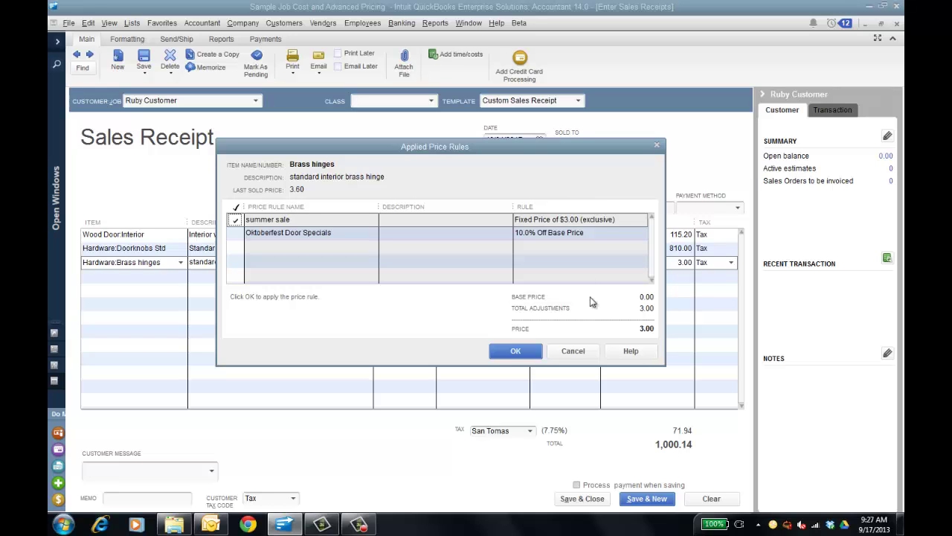
{"action": "left_click", "coordinate": [574, 351]}
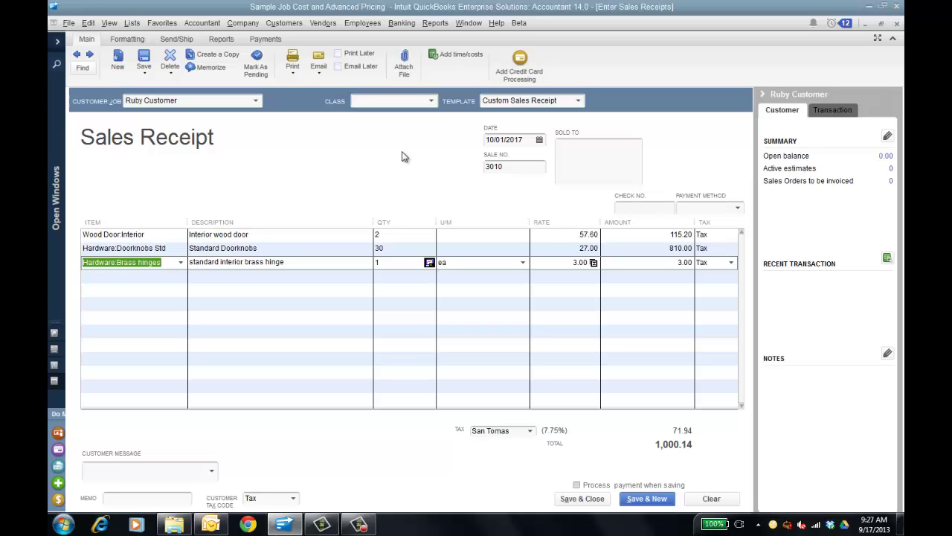
Step: Close all open windows without recording the sales receipt
{"action": "left_click", "coordinate": [469, 23]}
{"action": "left_click", "coordinate": [481, 52]}
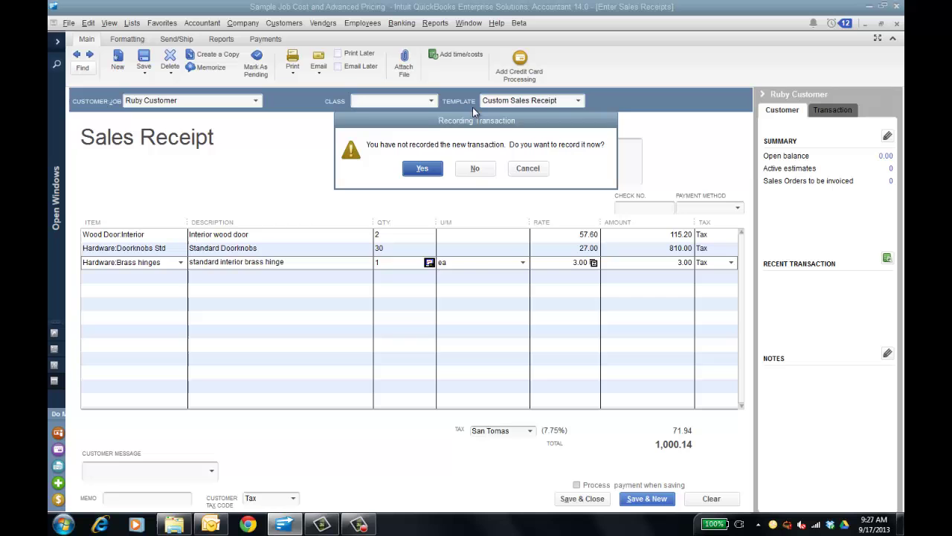
{"action": "left_click", "coordinate": [473, 170]}
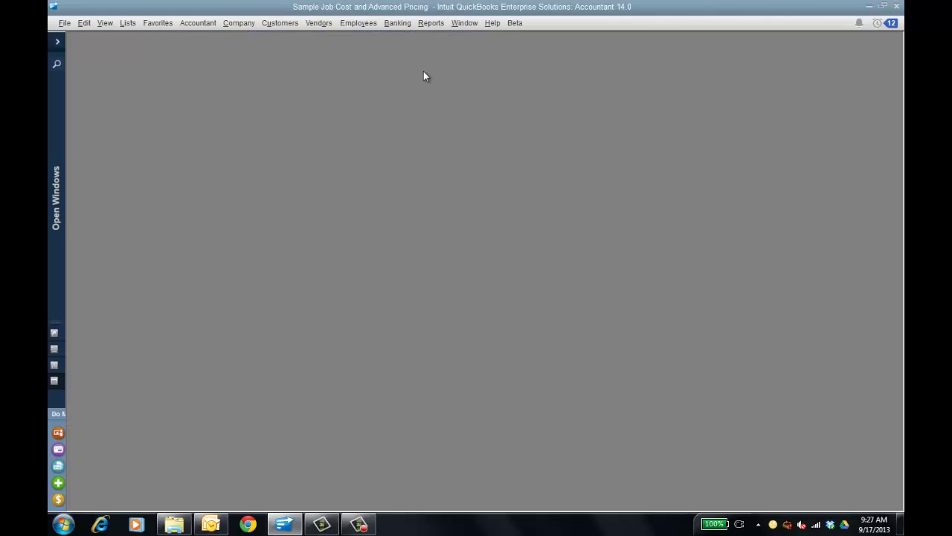
Step: Set the maximum stock quantity of Brass hinges to 300 in the Inventory Center and save the item
{"action": "left_click", "coordinate": [332, 27]}
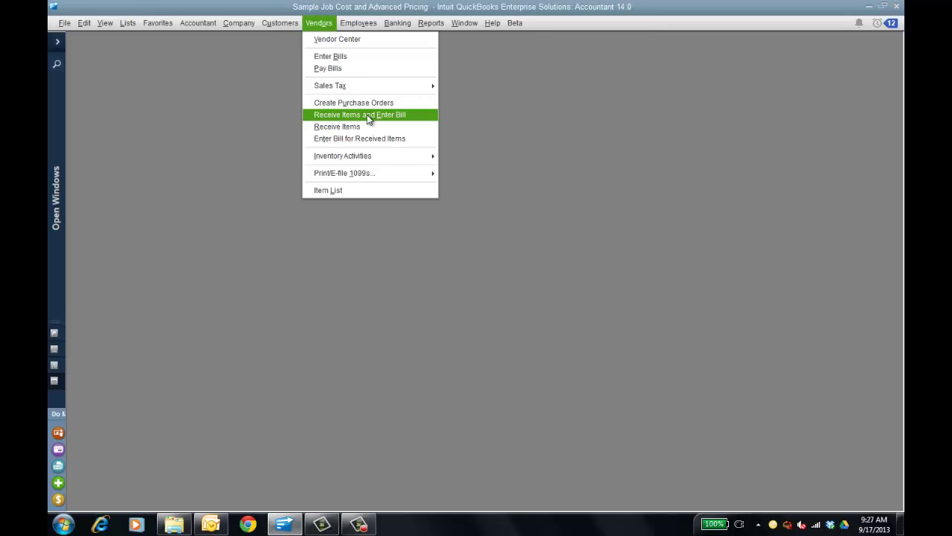
{"action": "mouse_move", "coordinate": [404, 155]}
{"action": "left_click", "coordinate": [464, 157]}
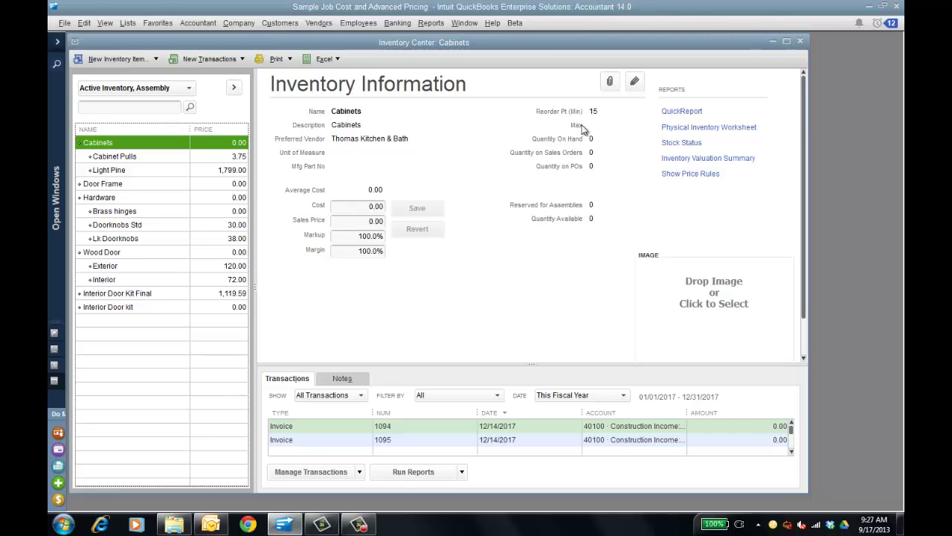
{"action": "left_click", "coordinate": [177, 208]}
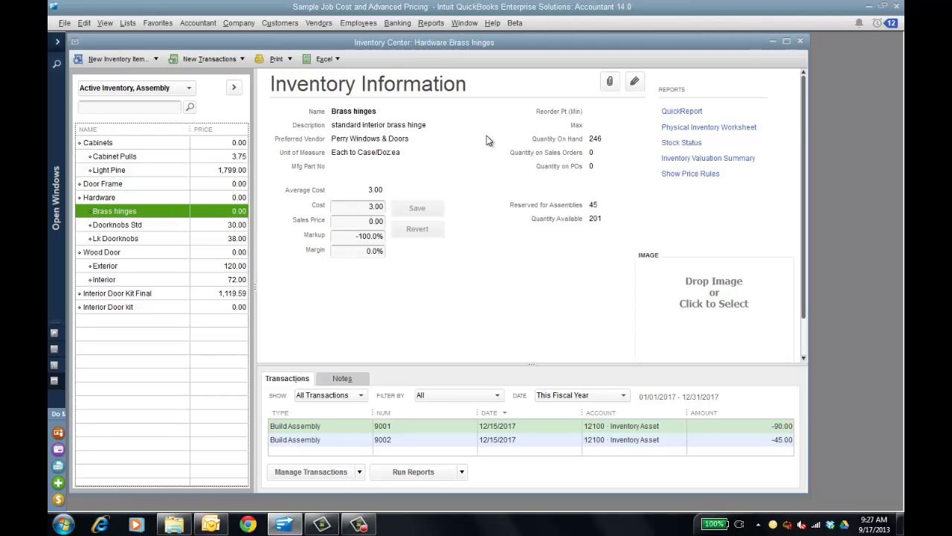
{"action": "left_click", "coordinate": [636, 83]}
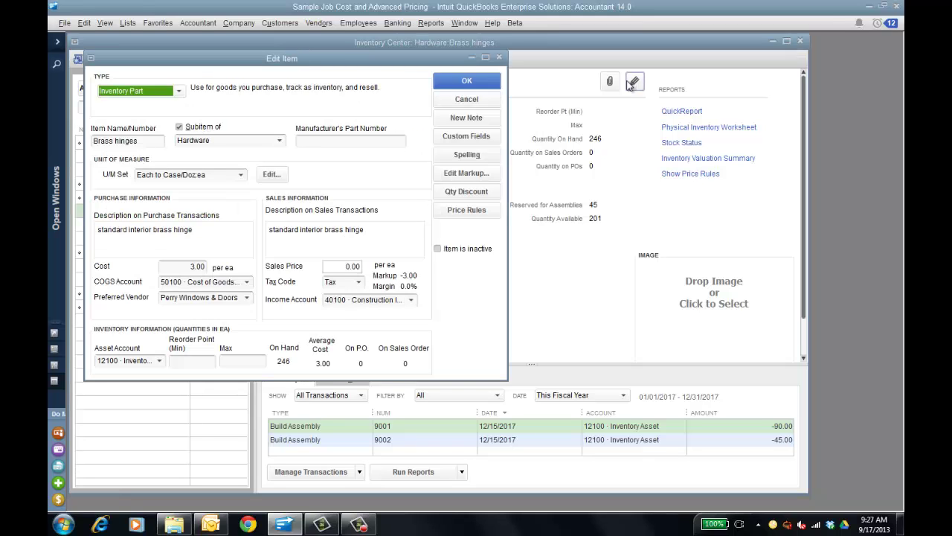
{"action": "left_click", "coordinate": [240, 360]}
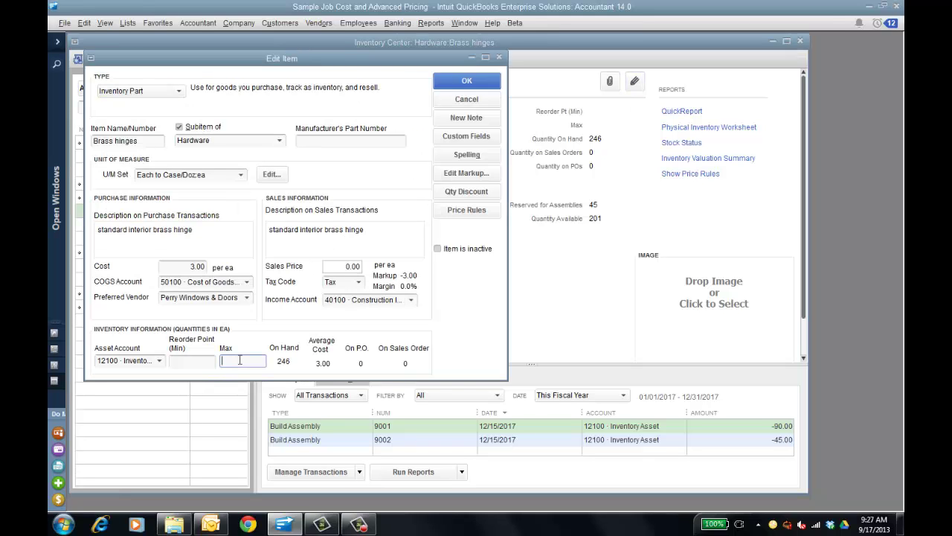
{"action": "type", "text": "300"}
{"action": "left_click", "coordinate": [459, 82]}
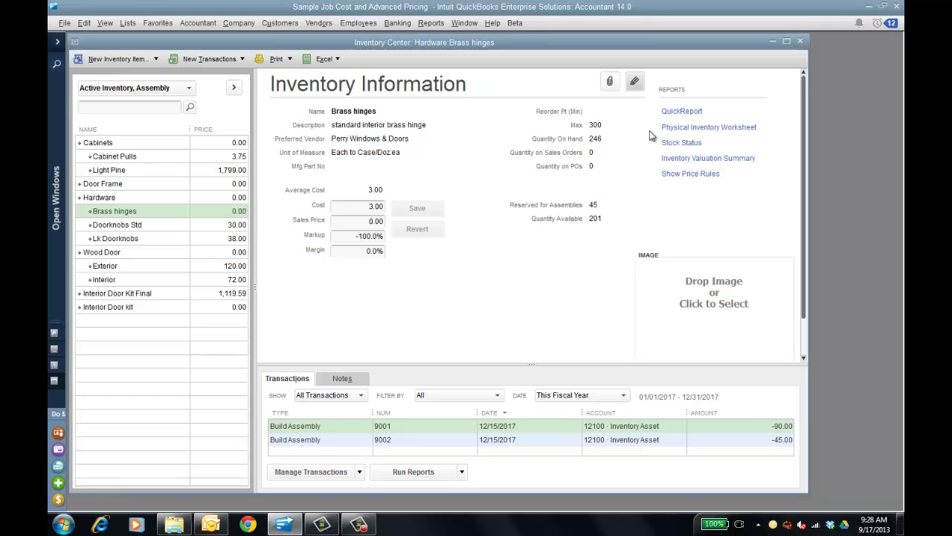
Step: Run the stock status report with available quantity used for reordering, and review the automatic purchase order proposals without creating any
{"action": "left_click", "coordinate": [682, 142]}
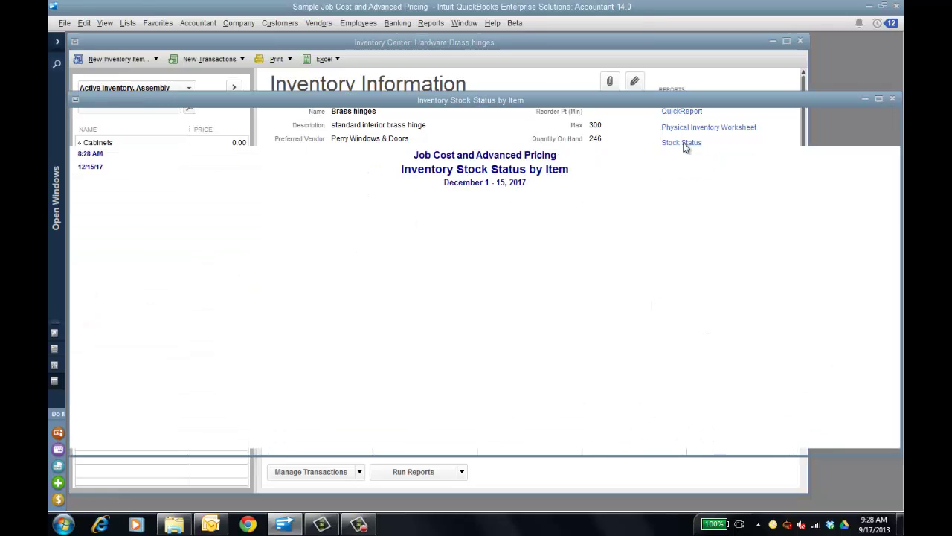
{"action": "left_click_drag", "start_coordinate": [647, 99], "coordinate": [644, 74]}
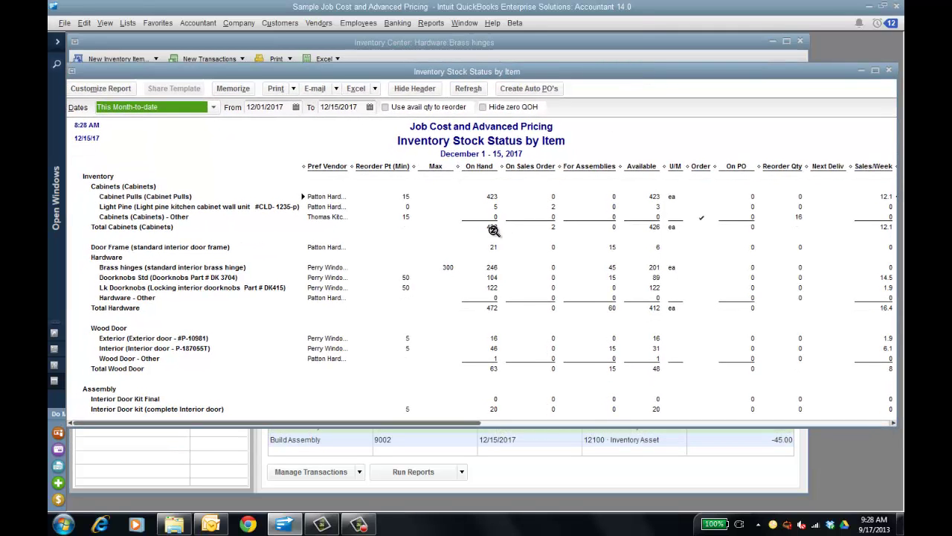
{"action": "left_click", "coordinate": [385, 108]}
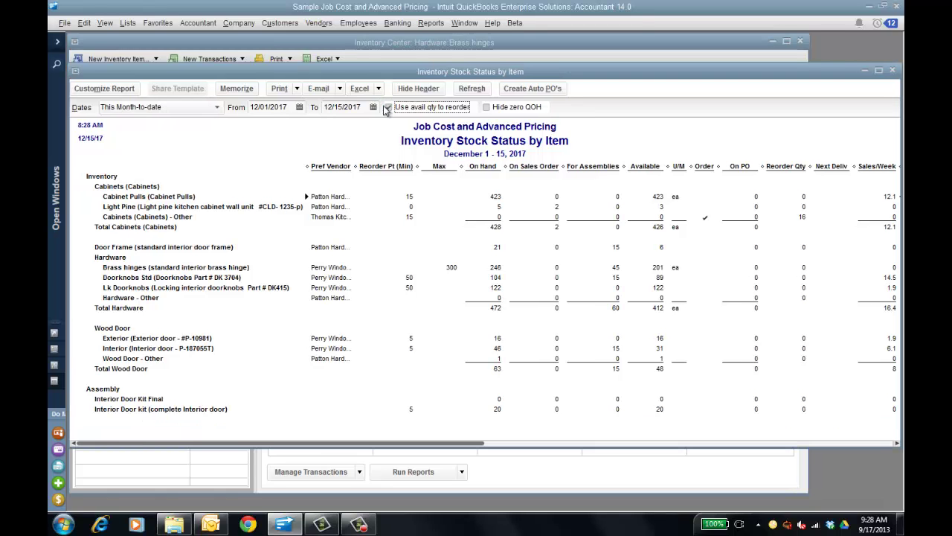
{"action": "left_click", "coordinate": [525, 89]}
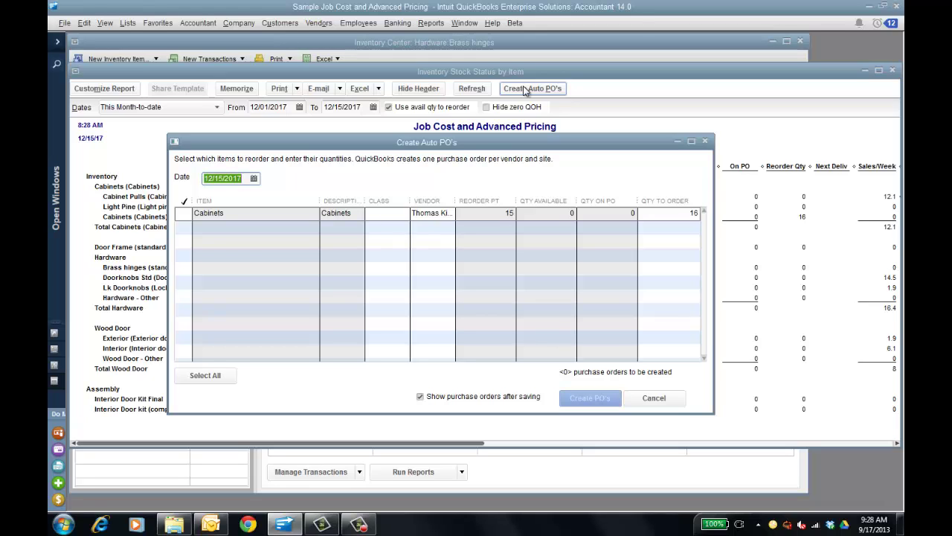
{"action": "left_click", "coordinate": [648, 399]}
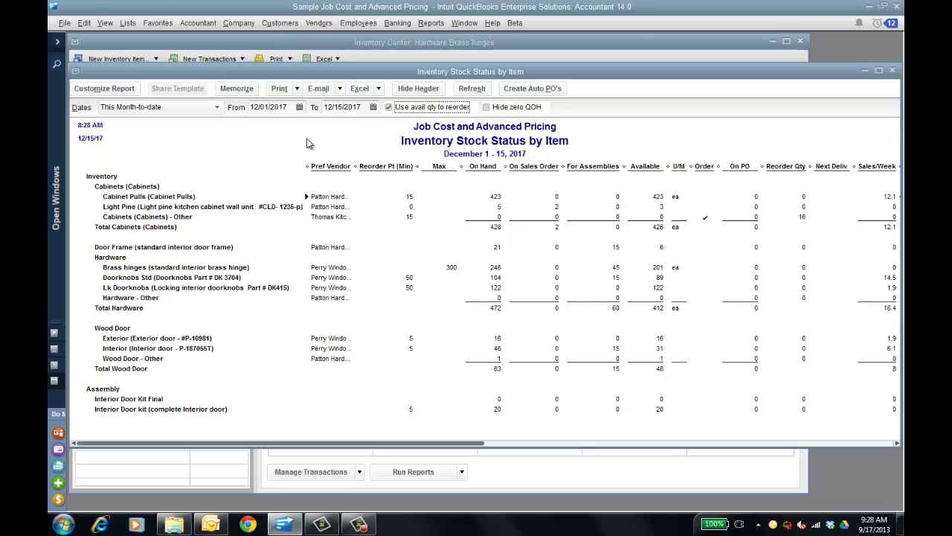